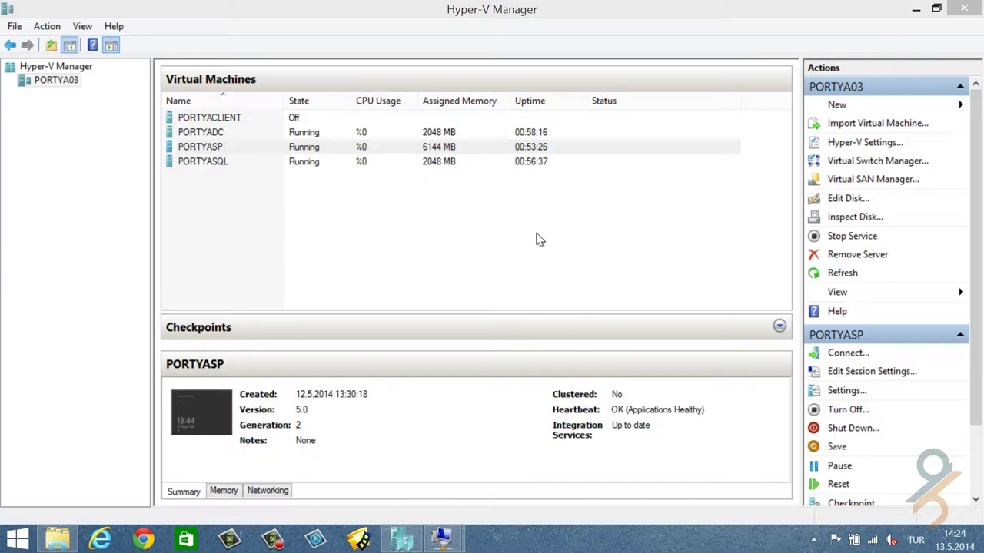
# - Mount the SharePoint Server 2013 with SP1 ISO in PORTYASP's virtual DVD drive
pyautogui.rightClick(389, 151)
pyautogui.click(466, 205)
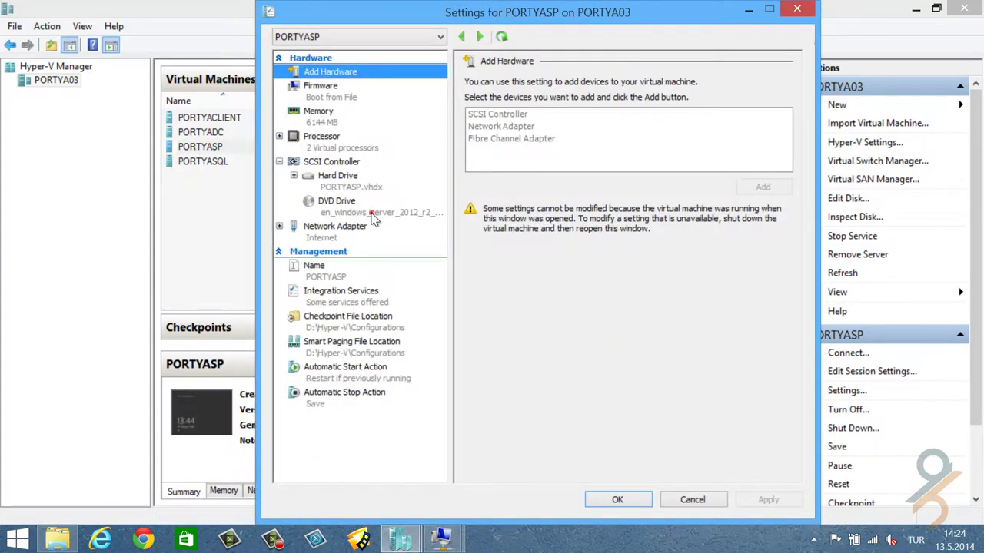
pyautogui.click(372, 209)
pyautogui.click(748, 223)
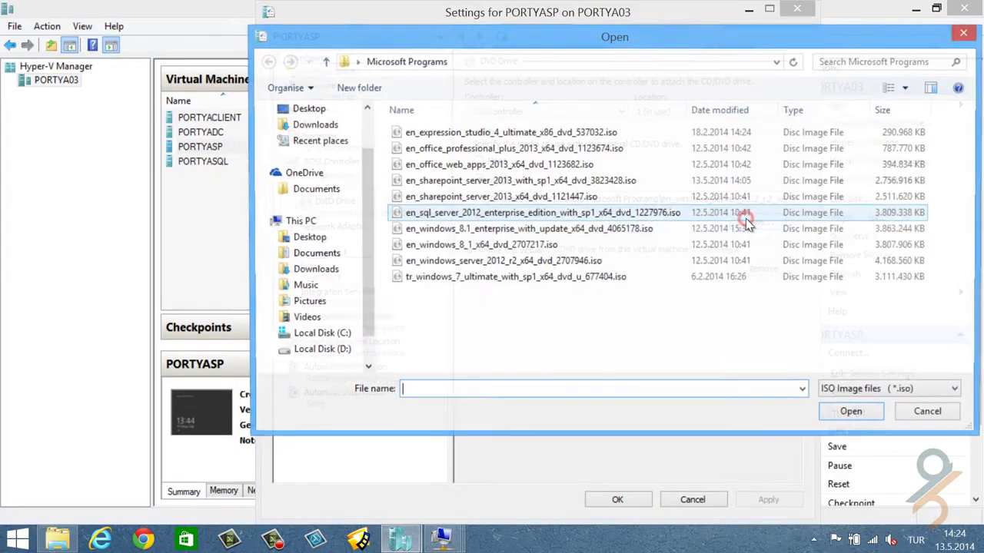
pyautogui.doubleClick(598, 180)
pyautogui.click(617, 499)
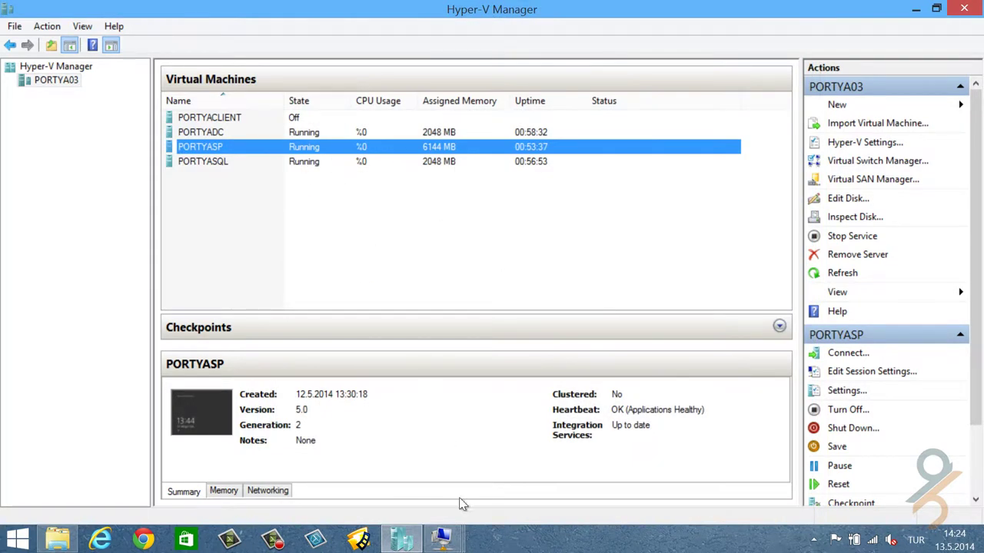
pyautogui.click(444, 538)
# - On PORTYASP, run the SharePoint installer from DVD Drive (D:) in File Explorer, then close Explorer
pyautogui.click(616, 455)
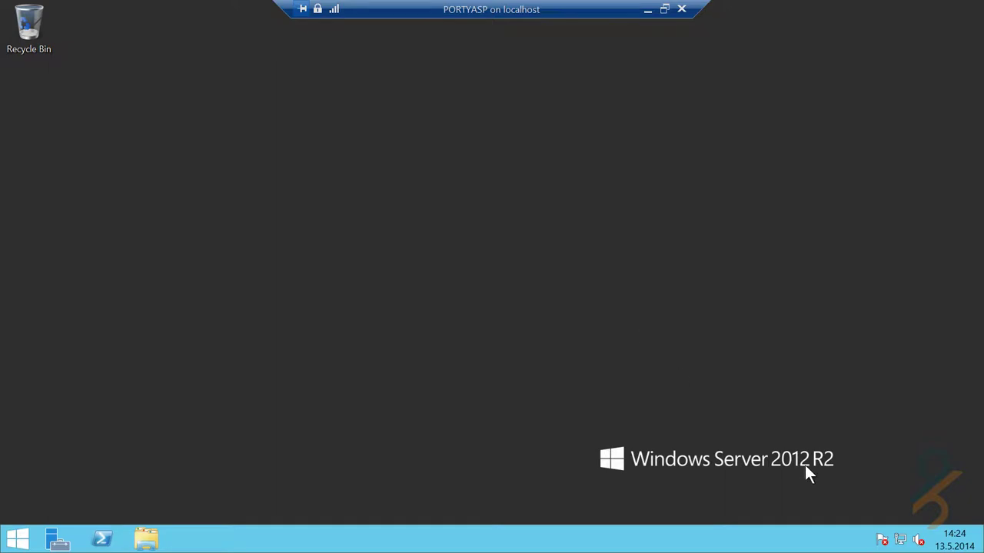
pyautogui.click(17, 538)
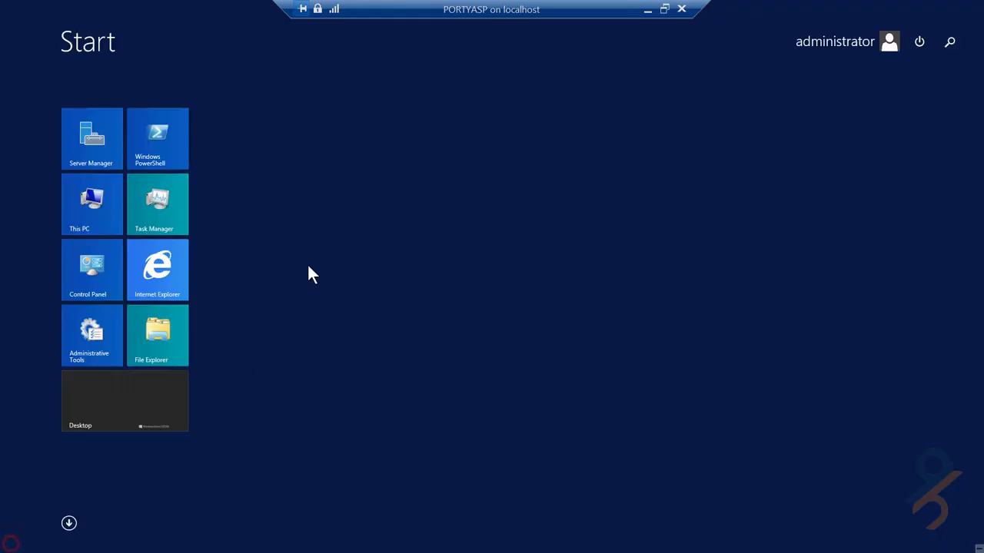
pyautogui.click(154, 334)
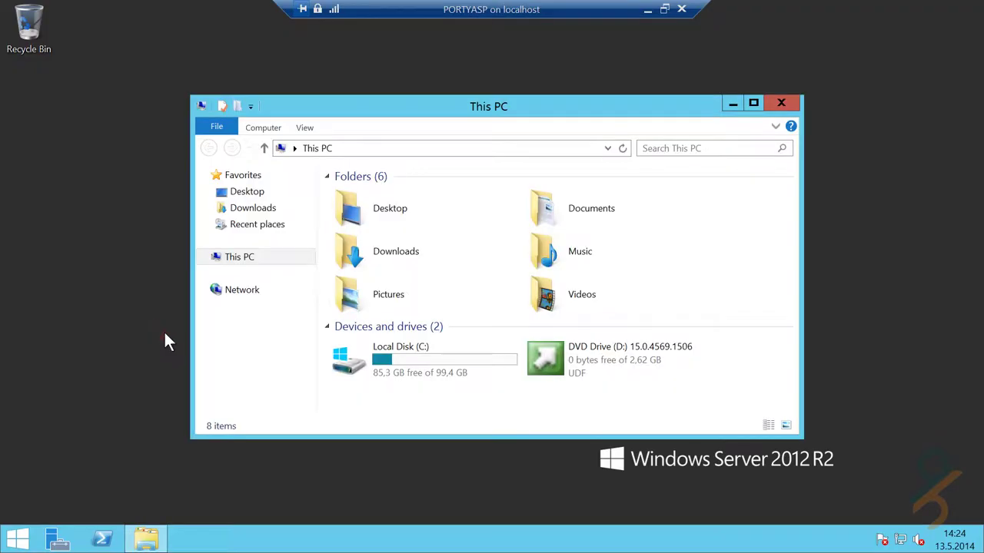
pyautogui.click(688, 393)
pyautogui.click(644, 362)
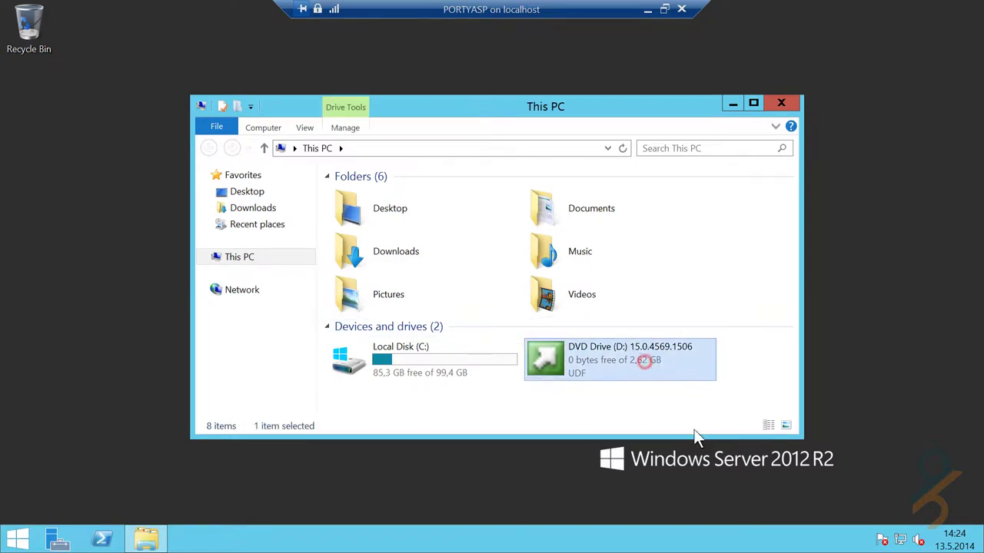
pyautogui.doubleClick(671, 367)
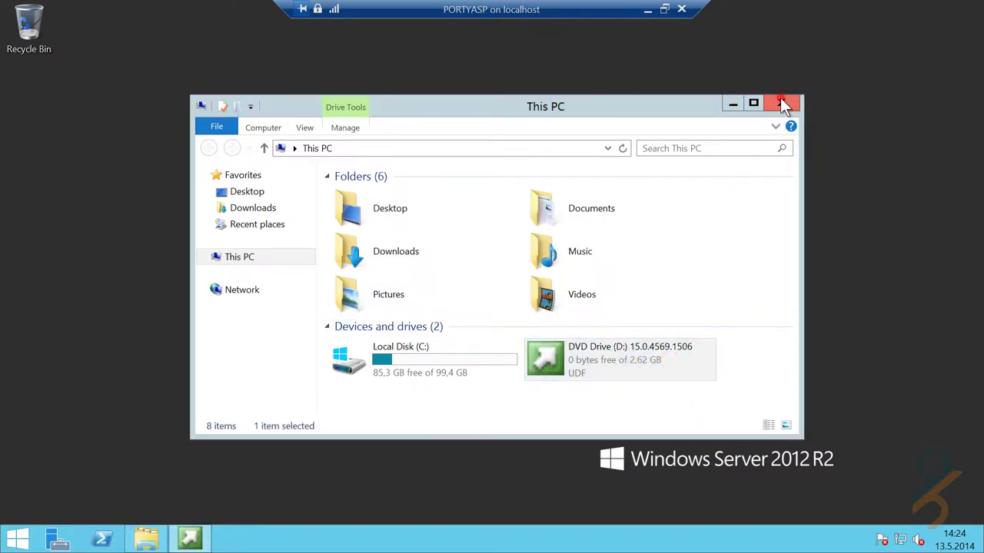
pyautogui.click(781, 100)
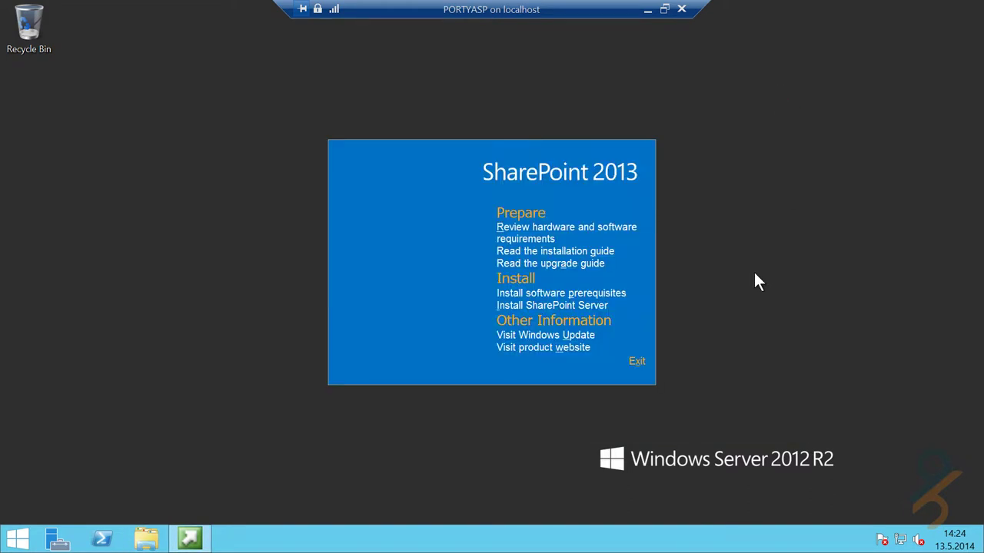
# - Run the Products Preparation Tool, accepting the license terms and installing all software prerequisites
pyautogui.click(589, 294)
pyautogui.click(605, 293)
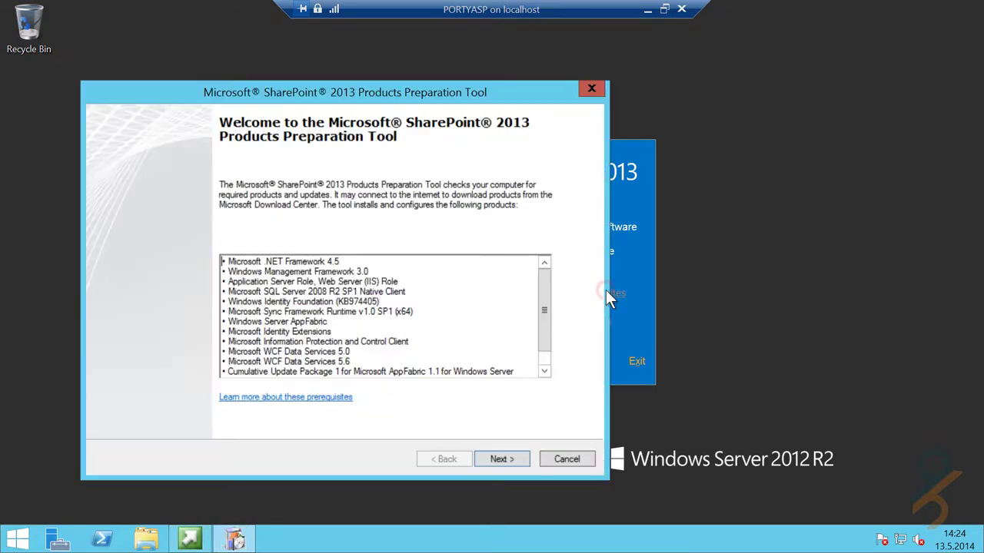
pyautogui.click(514, 458)
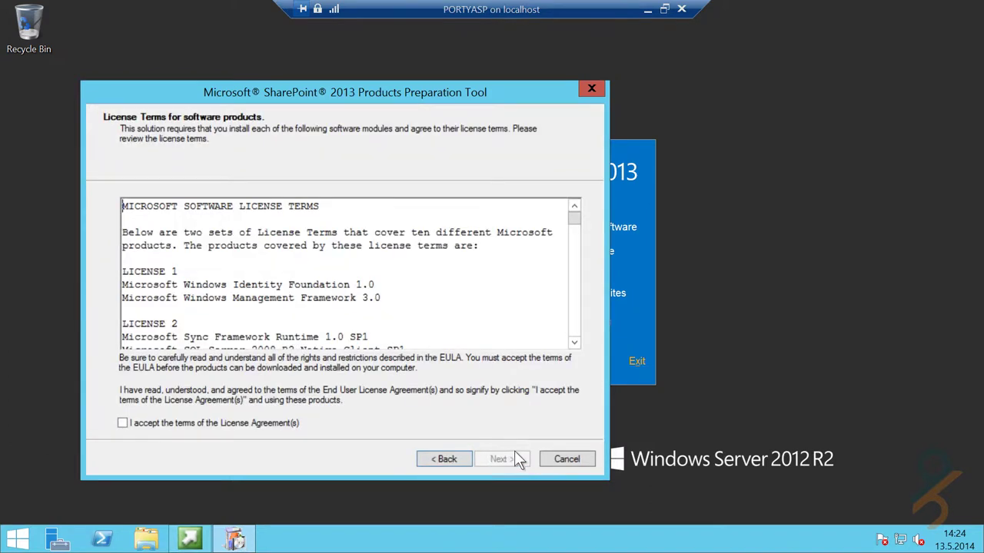
pyautogui.click(270, 423)
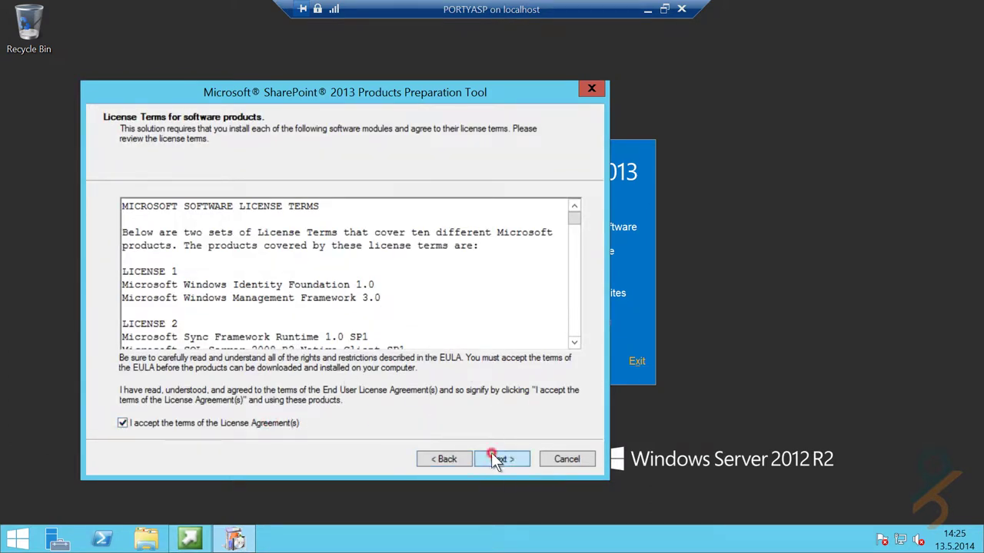
pyautogui.click(498, 459)
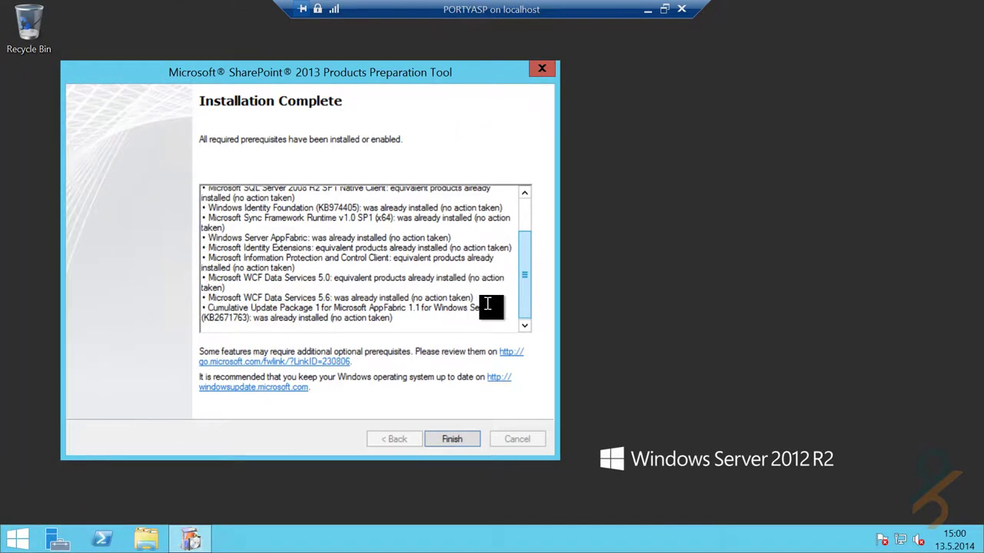
# - Finish the preparation tool, relaunch setup from DVD Drive (D:), and choose Install SharePoint Server
pyautogui.click(455, 440)
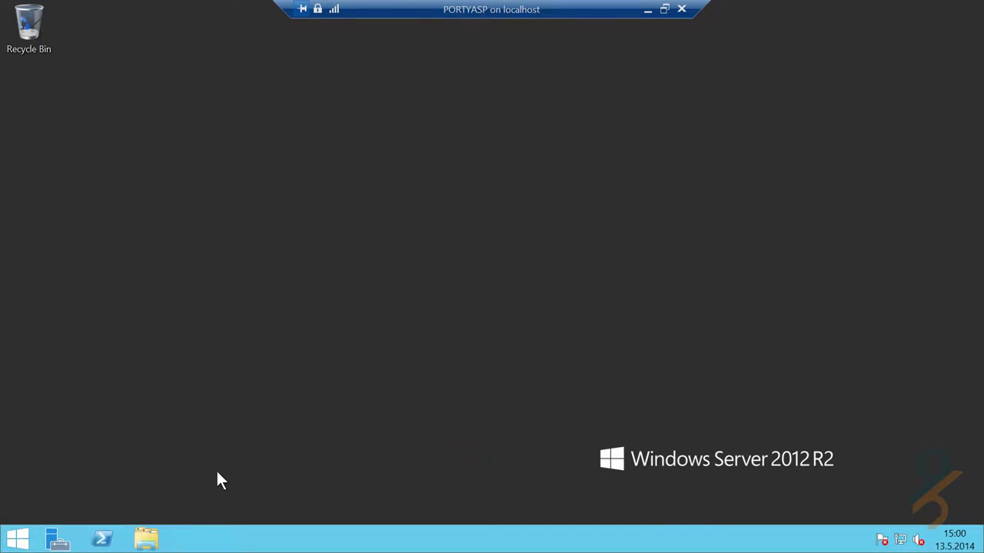
pyautogui.click(146, 539)
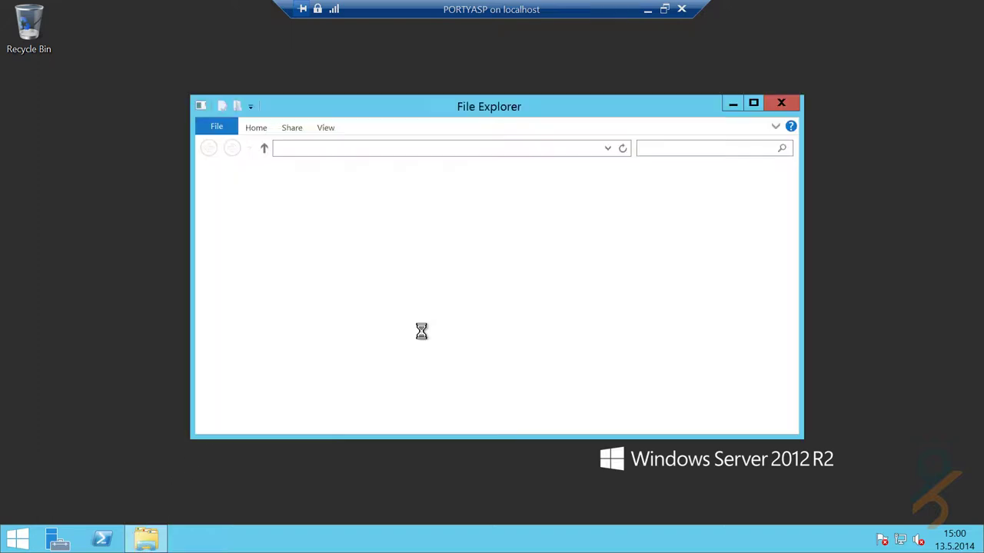
pyautogui.doubleClick(597, 370)
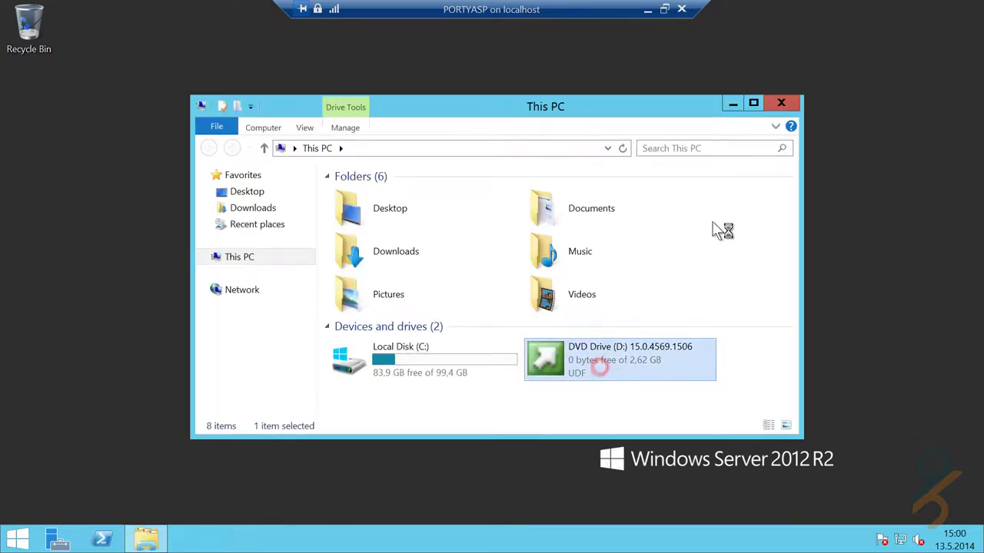
pyautogui.click(781, 102)
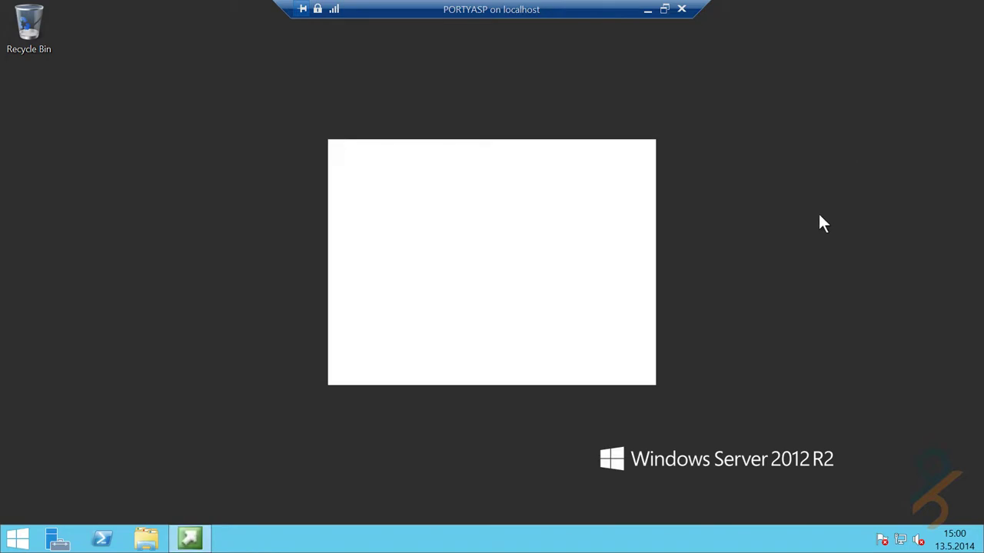
pyautogui.click(546, 306)
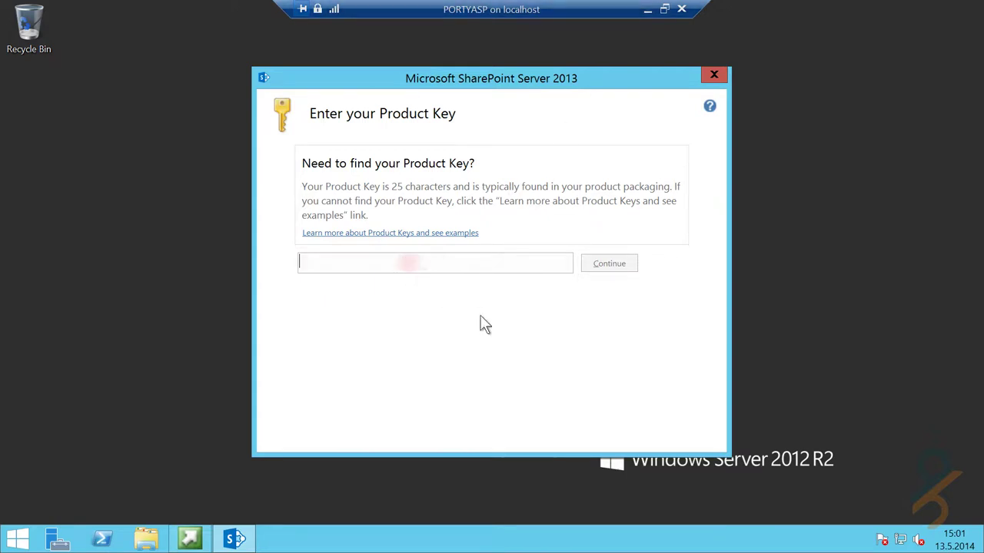
# - Paste the product key, accept the license terms, keep the Complete server type, and install SharePoint Server
pyautogui.hotkey('ctrl', 'v')
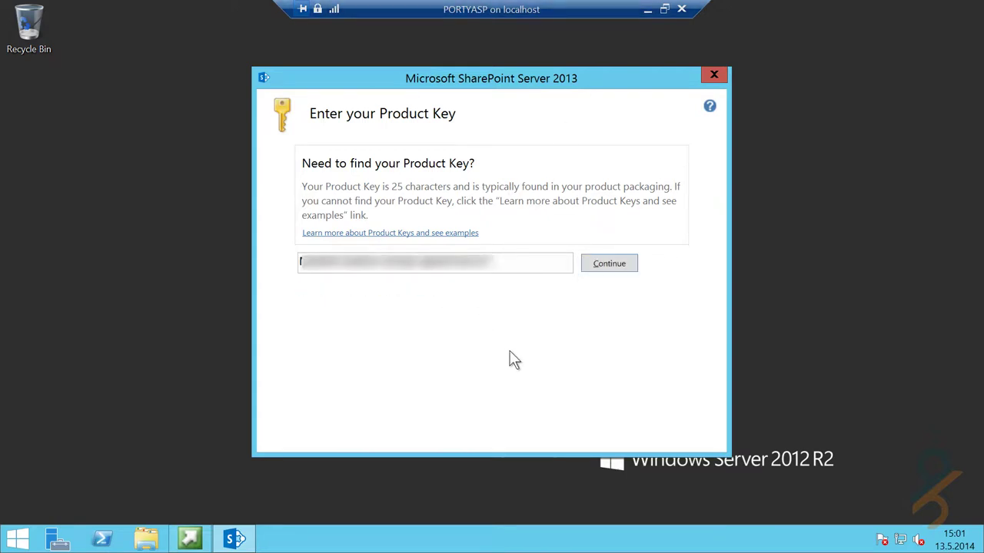
pyautogui.click(607, 261)
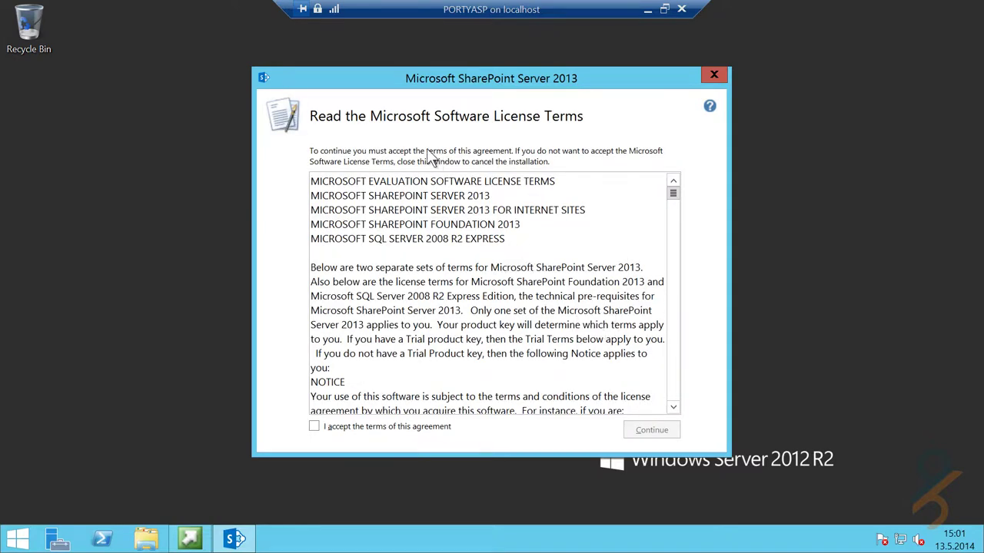
pyautogui.click(415, 427)
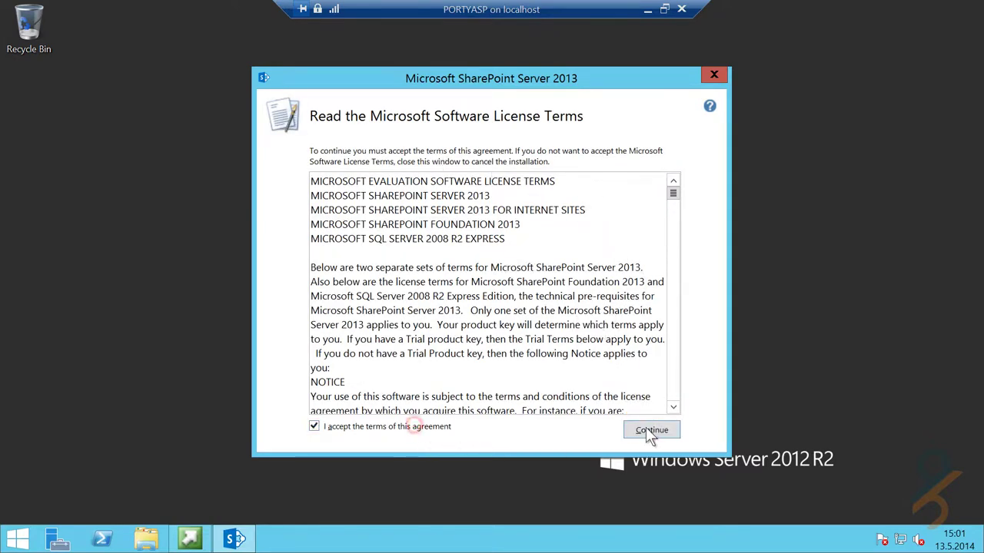
pyautogui.click(652, 432)
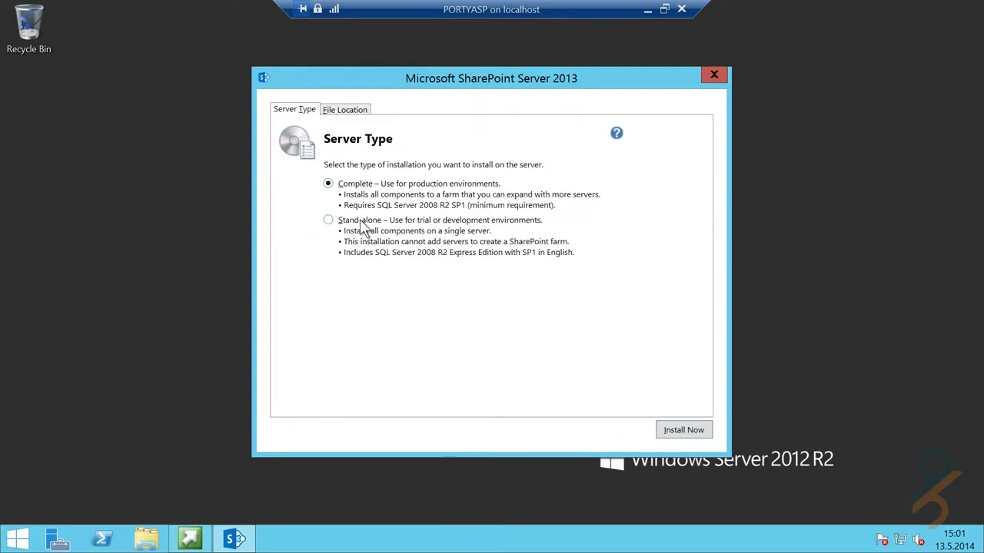
pyautogui.click(343, 183)
pyautogui.click(344, 109)
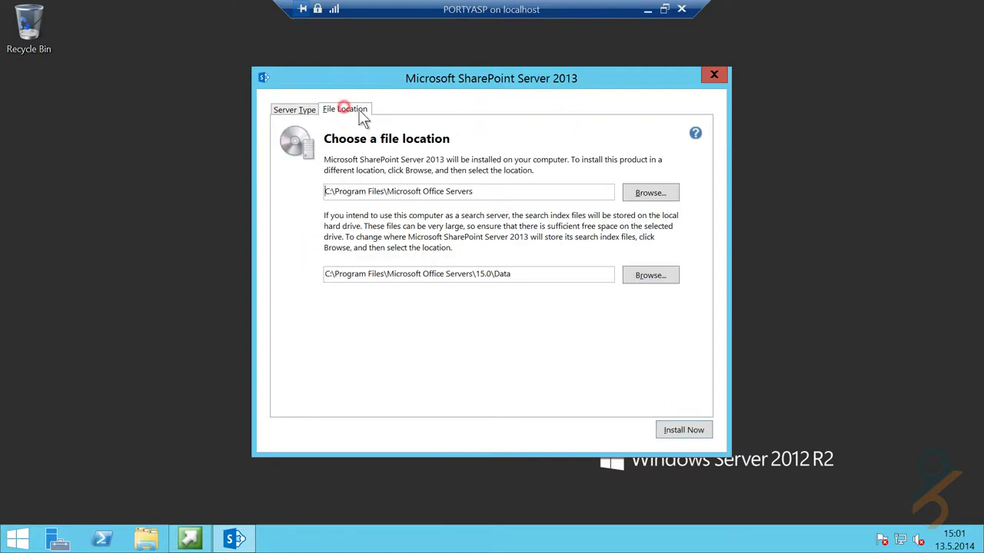
pyautogui.click(293, 109)
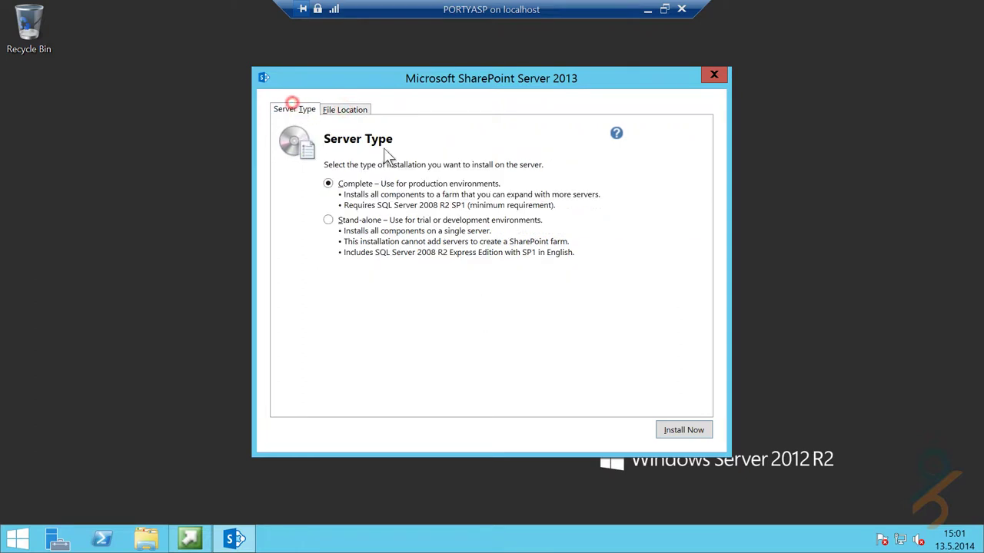
pyautogui.click(684, 428)
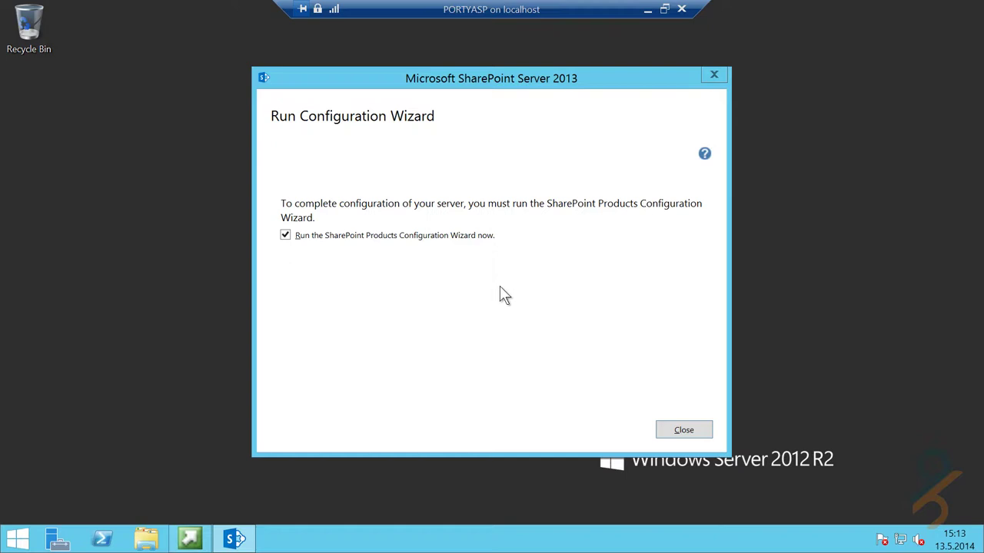
# - Close setup and exit the SharePoint 2013 launcher, then show the Start screen's Apps by name list
pyautogui.click(297, 236)
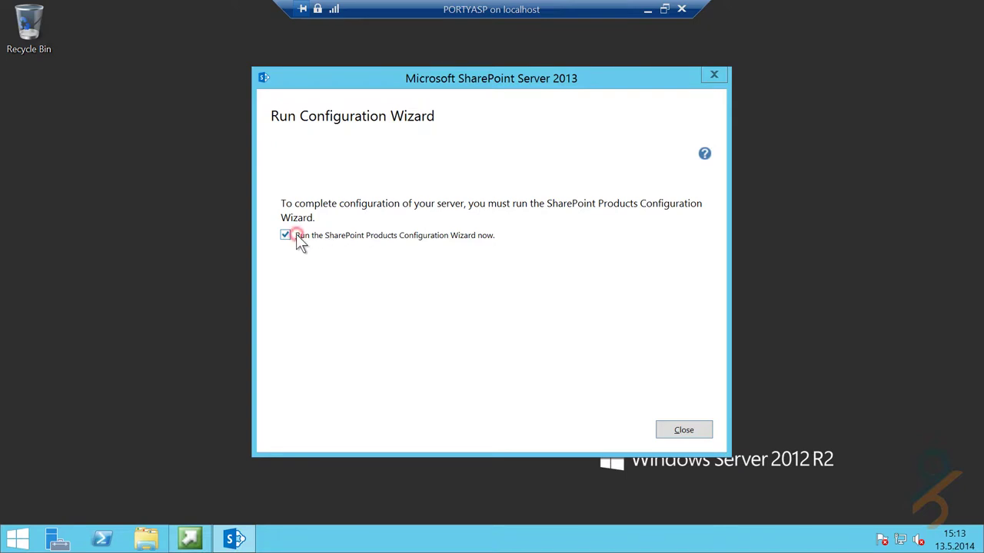
pyautogui.click(700, 424)
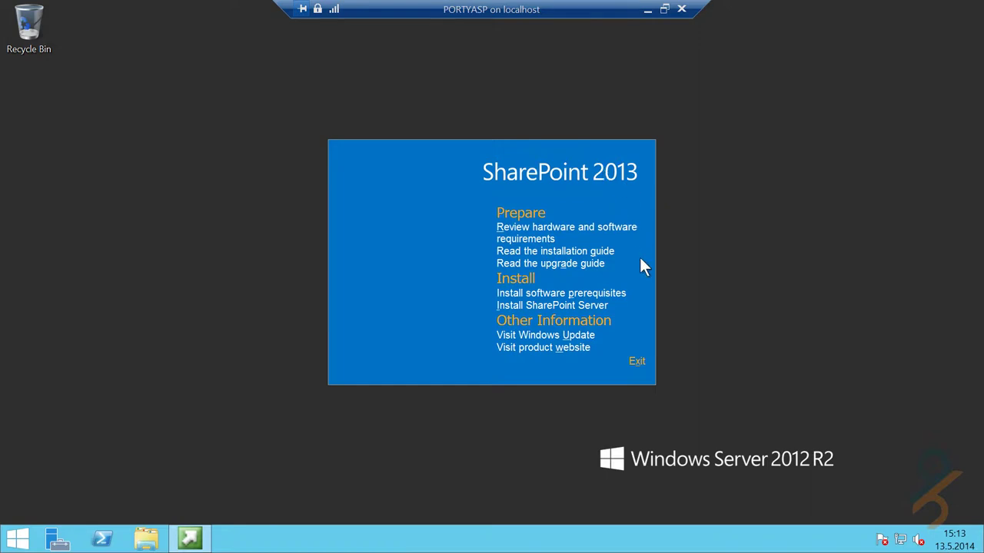
pyautogui.click(640, 361)
pyautogui.click(522, 291)
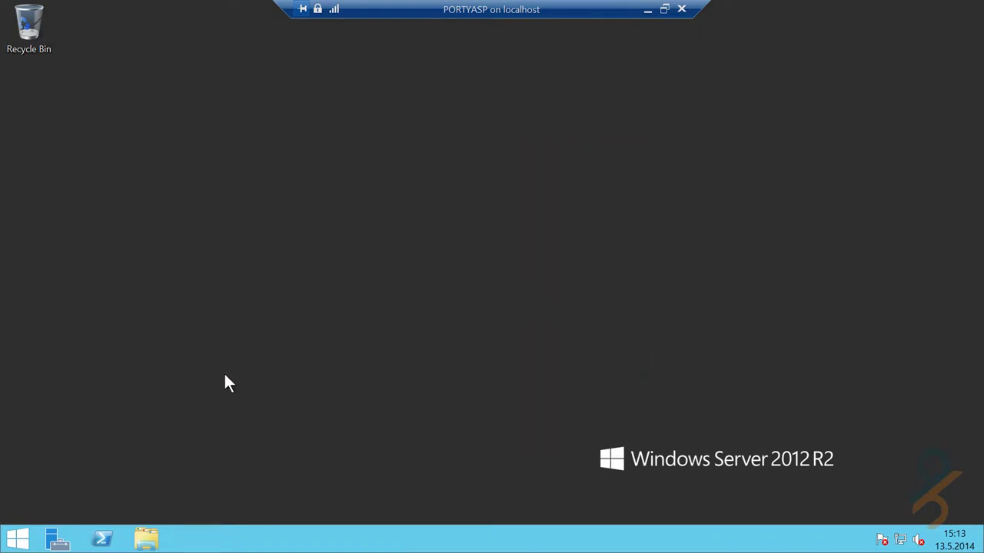
pyautogui.click(15, 537)
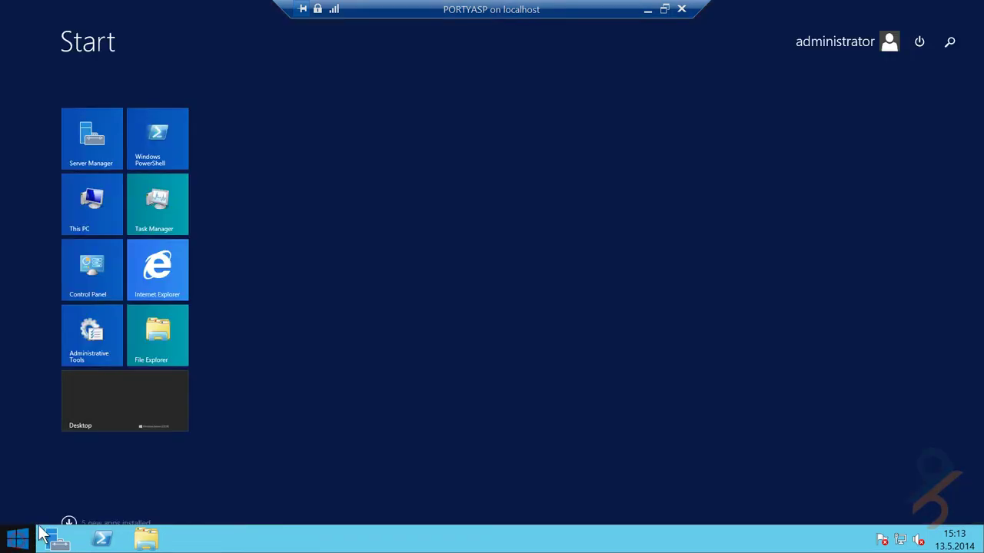
pyautogui.click(68, 523)
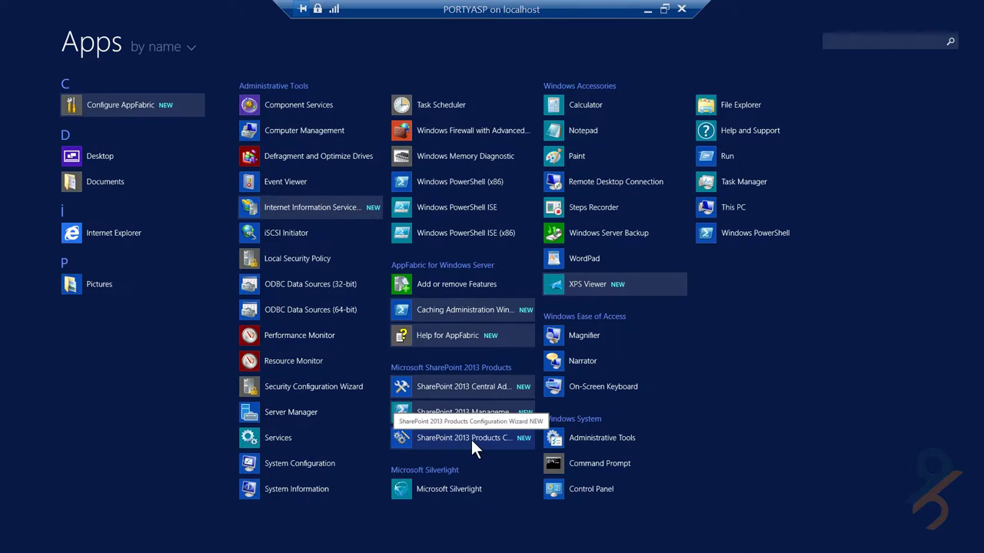
# - Launch the Products Configuration Wizard, allow service restarts, and choose 'Create a new server farm'
pyautogui.click(471, 440)
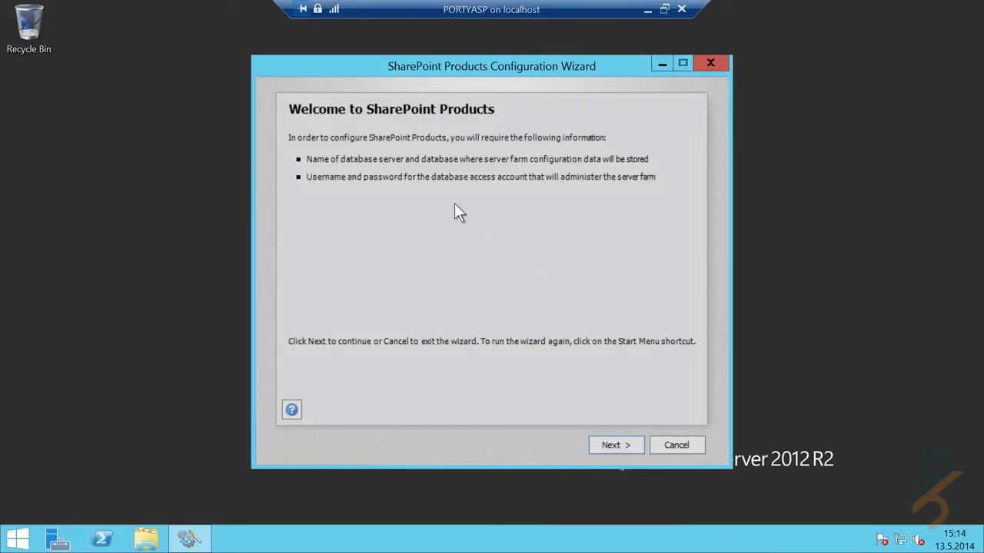
pyautogui.click(611, 445)
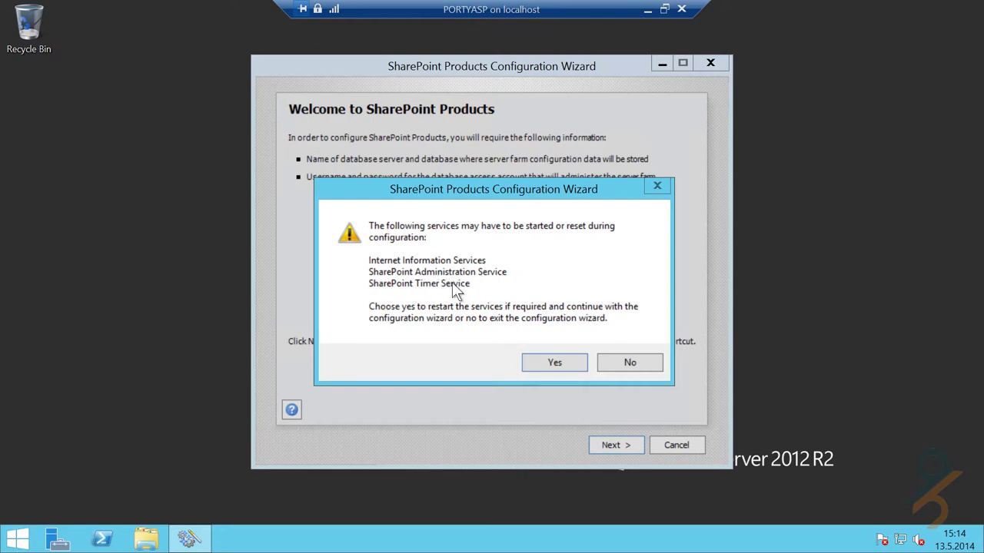
pyautogui.click(538, 367)
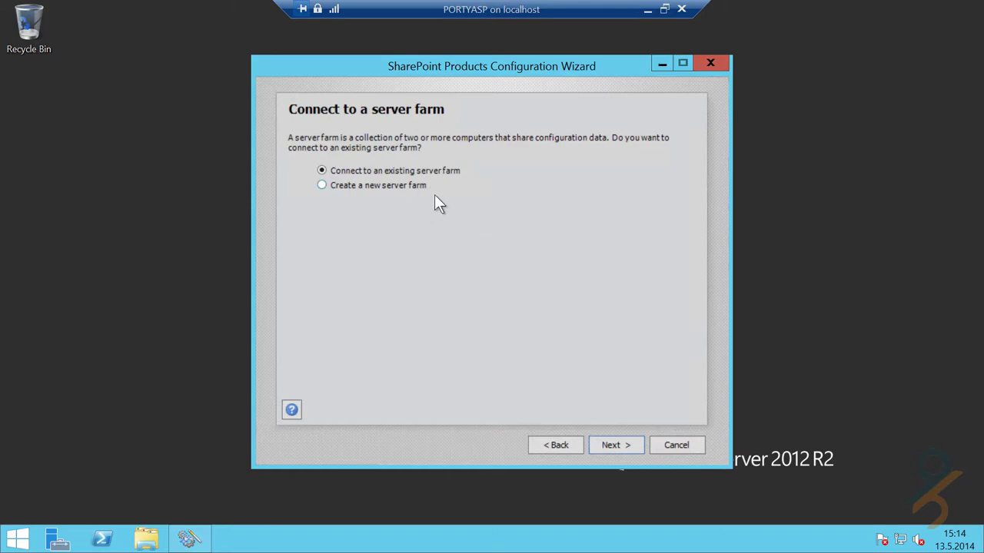
pyautogui.click(396, 186)
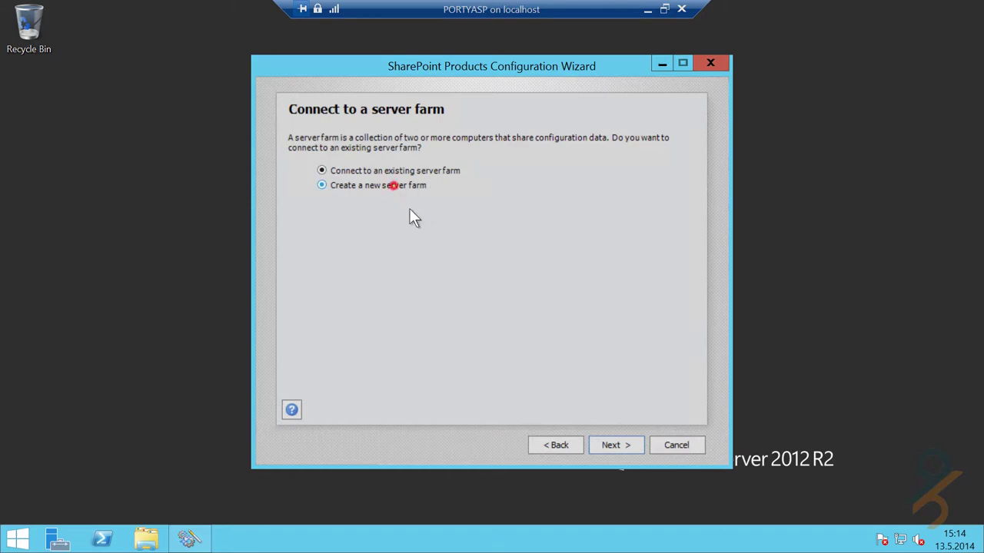
pyautogui.click(614, 444)
# - Enter PORTYASQL.PORTYA.LOCAL as the database server, keeping SharePoint_Config as the database name
pyautogui.click(520, 191)
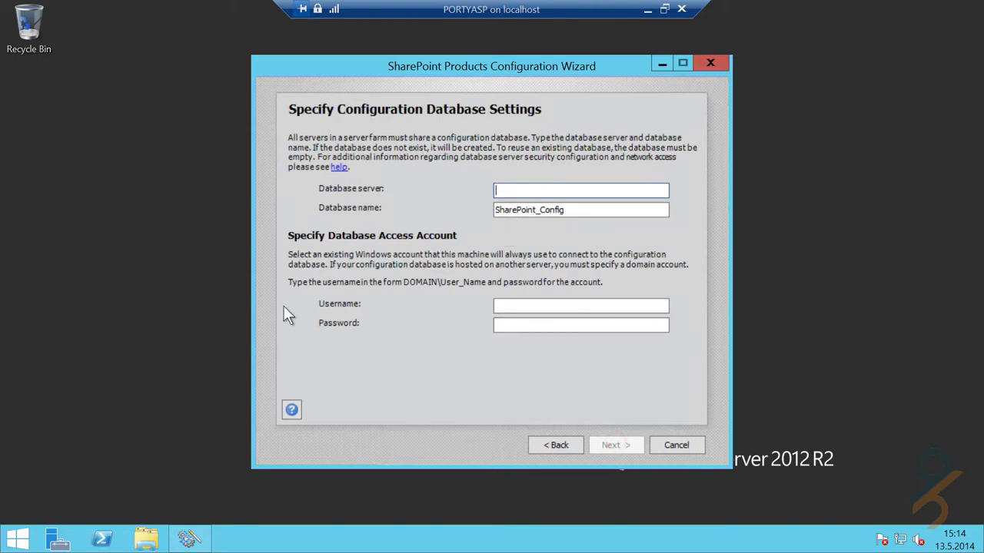
pyautogui.write('PORTYASQL.PORTYA.')
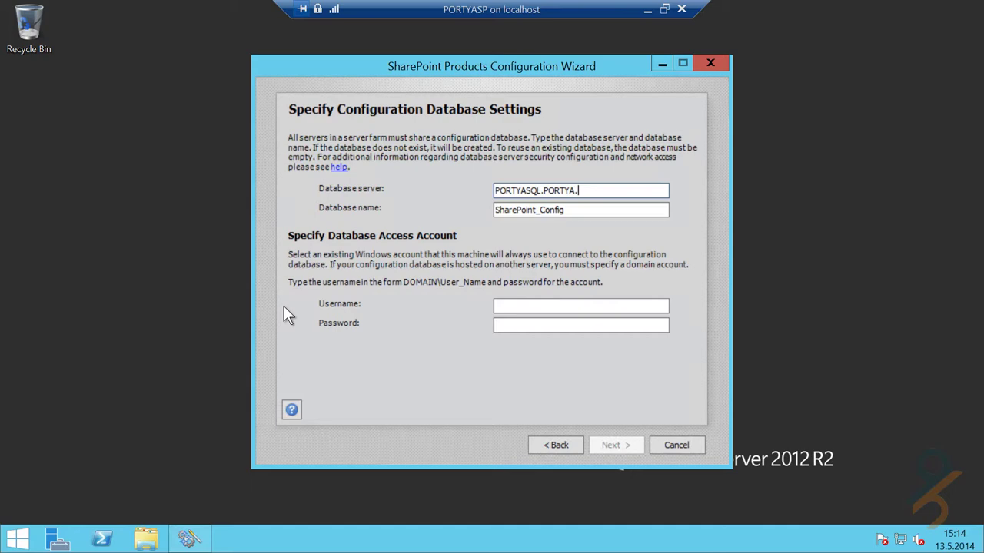
pyautogui.write('LOCAL')
pyautogui.click(596, 209)
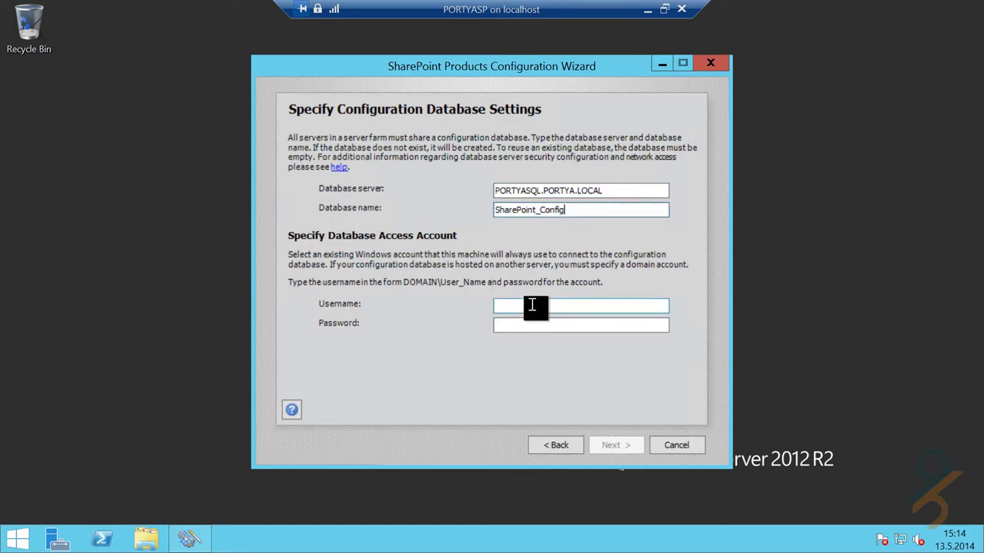
pyautogui.click(529, 305)
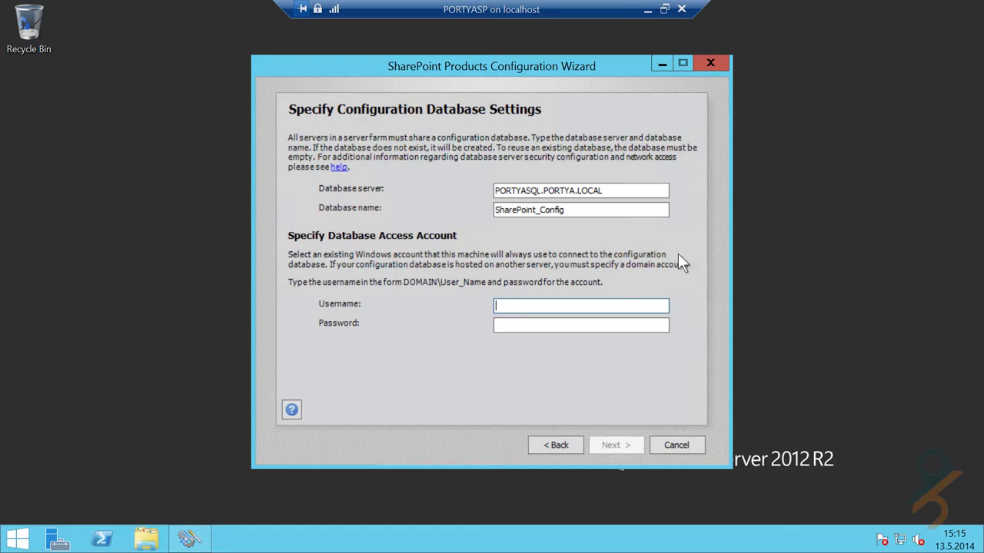
pyautogui.click(648, 11)
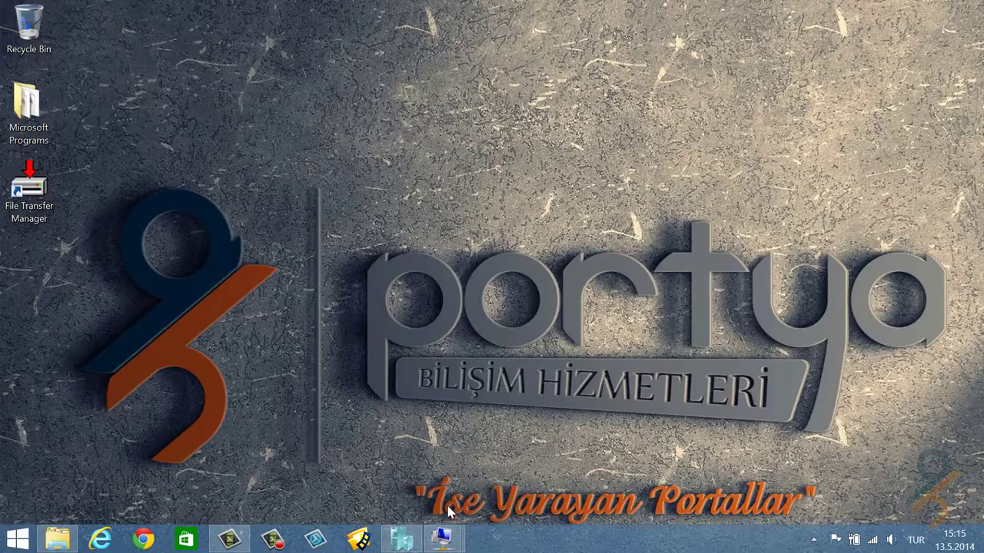
# - On PORTYADC, open Active Directory Users and Computers and start a new user in Users
pyautogui.click(444, 539)
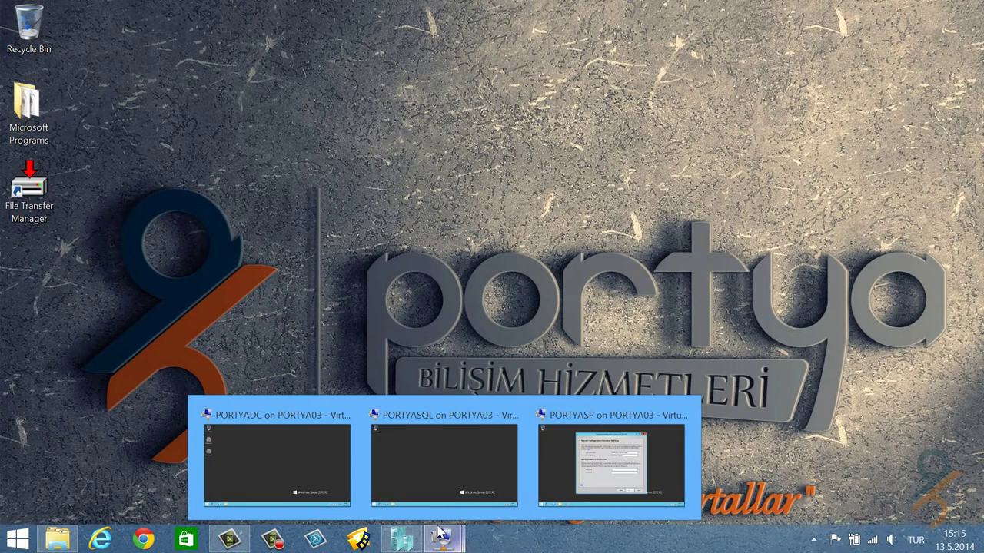
pyautogui.click(299, 454)
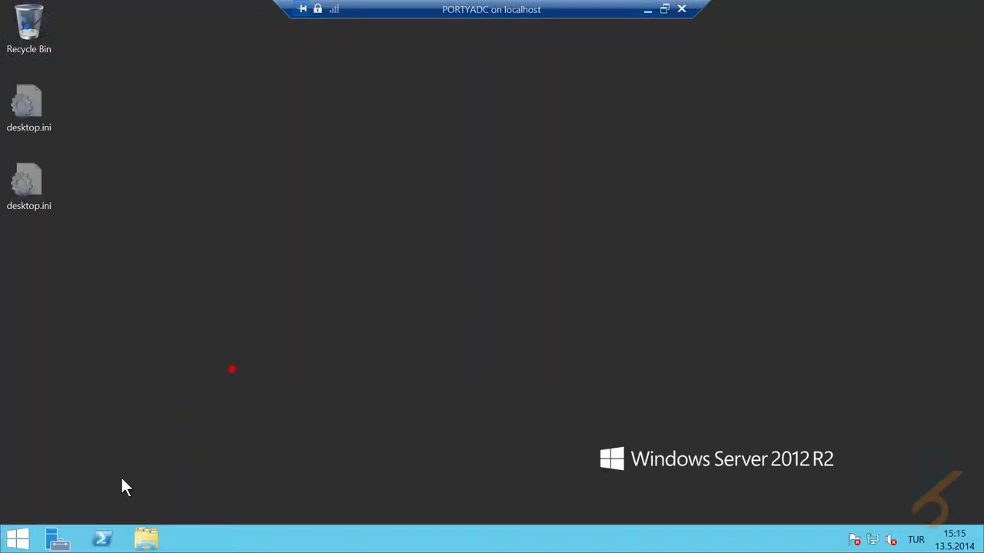
pyautogui.click(60, 538)
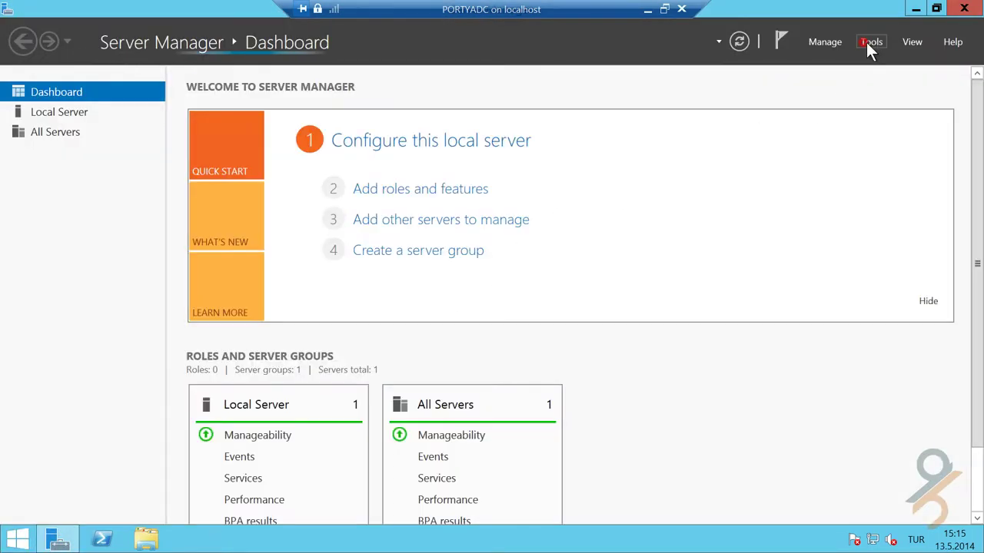
pyautogui.click(869, 43)
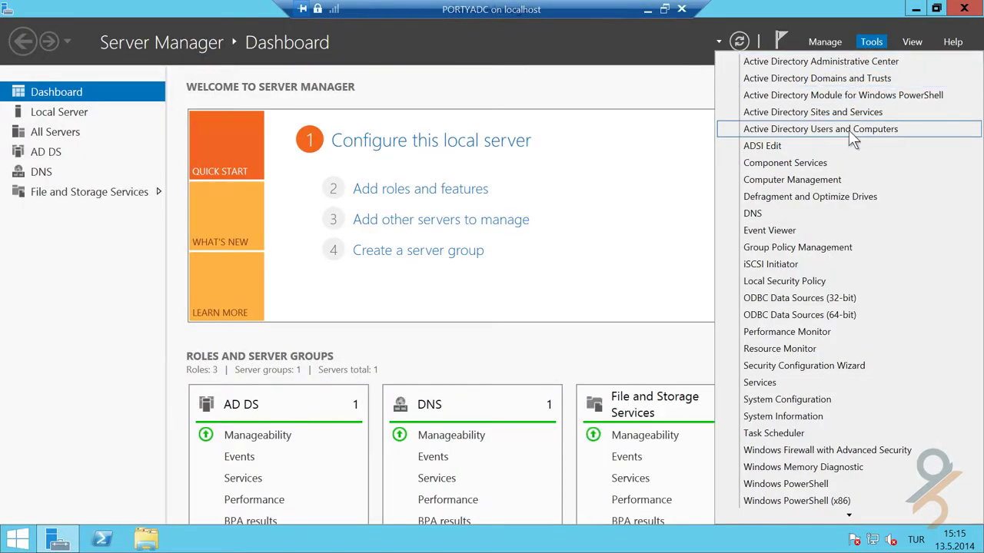
pyautogui.click(848, 130)
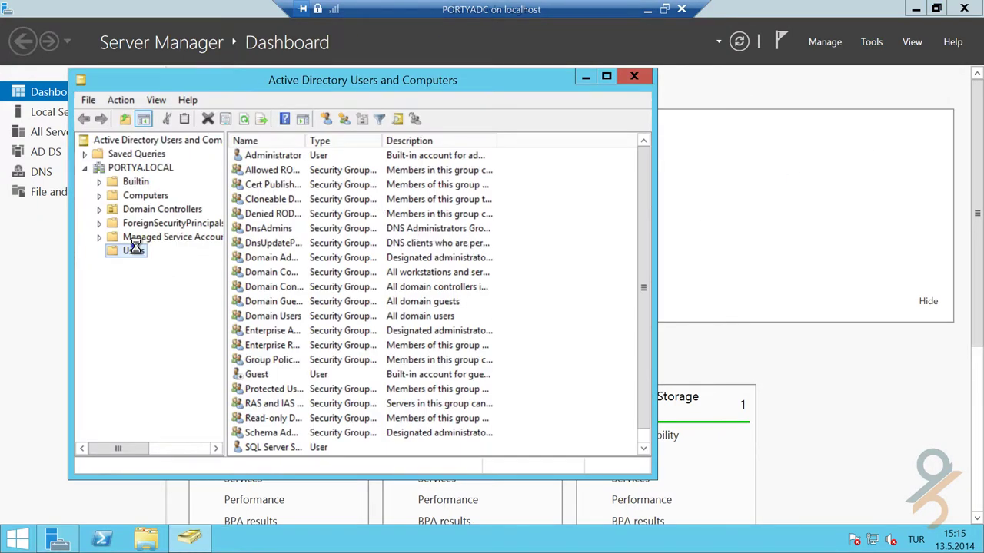
pyautogui.rightClick(134, 251)
pyautogui.click(219, 299)
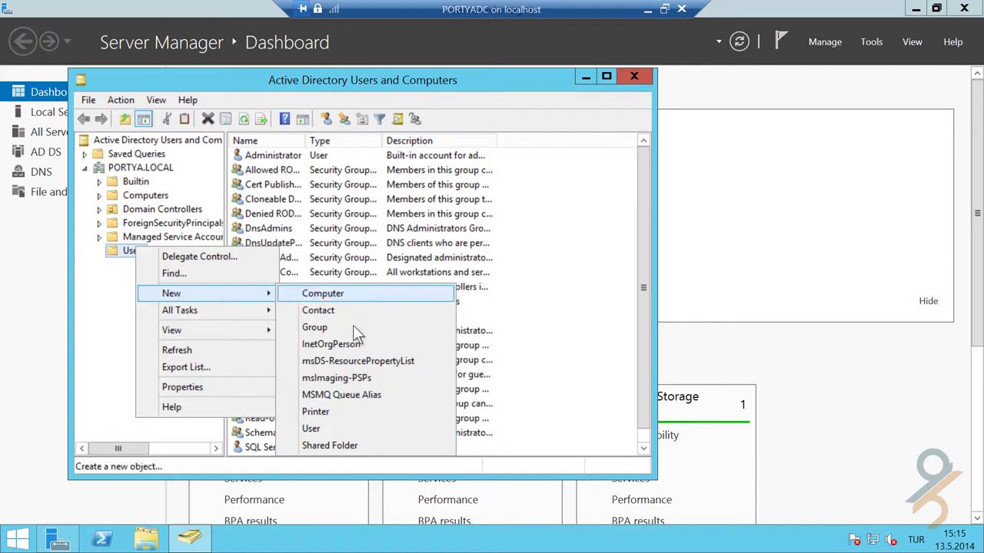
pyautogui.click(354, 429)
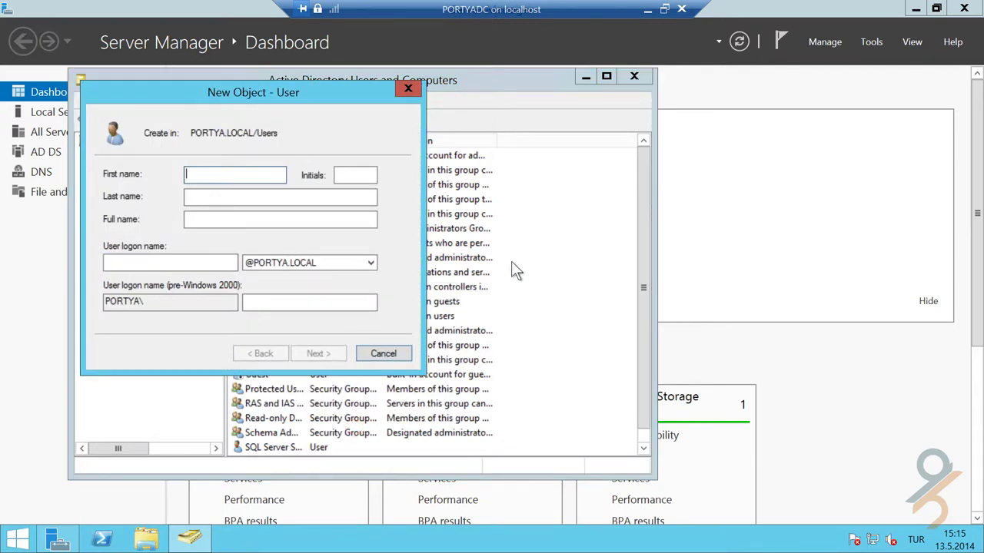
# - Name the user 'Microsoft SharePoint' 'Content Access Account' with logon name mscaa
pyautogui.write('Microsoft Sha')
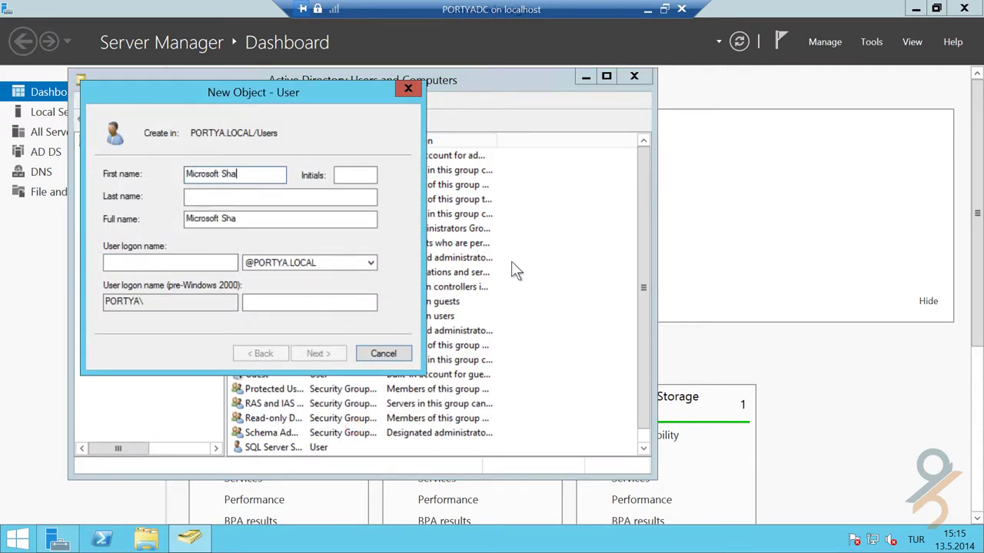
pyautogui.write('rePoint')
pyautogui.press('Tab')
pyautogui.press('Tab')
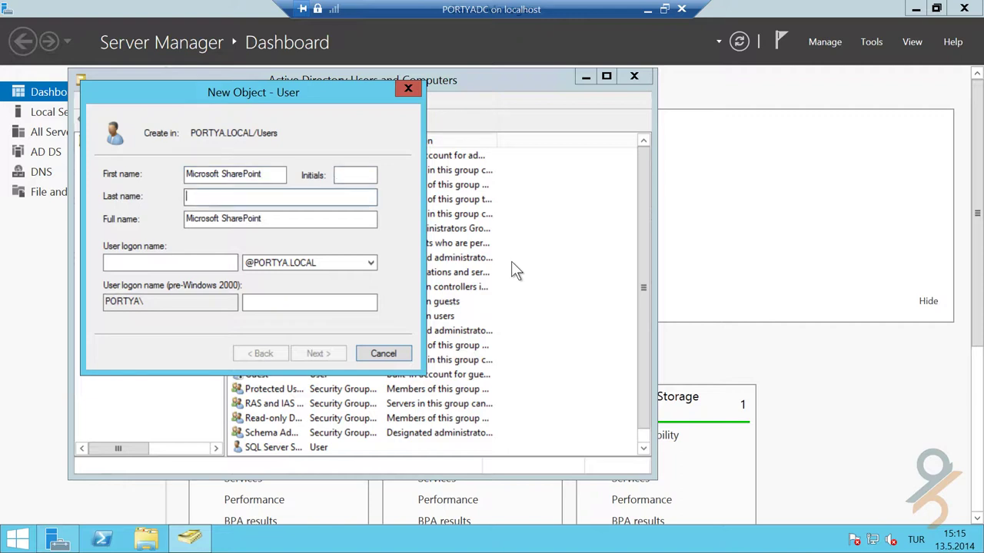
pyautogui.write('C')
pyautogui.press('BackSpace')
pyautogui.write('Content Acce')
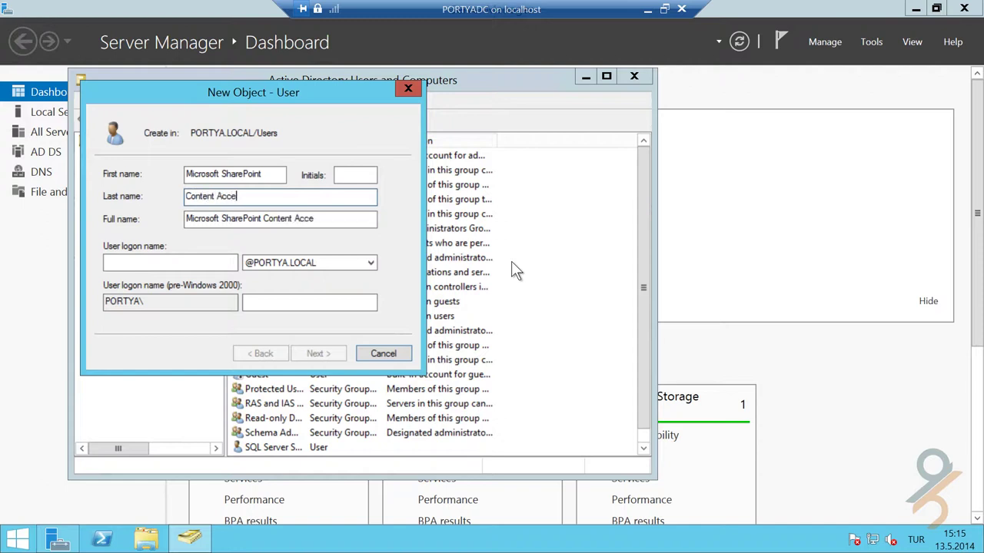
pyautogui.write('ss Account')
pyautogui.press('Tab')
pyautogui.press('Tab')
pyautogui.write('m')
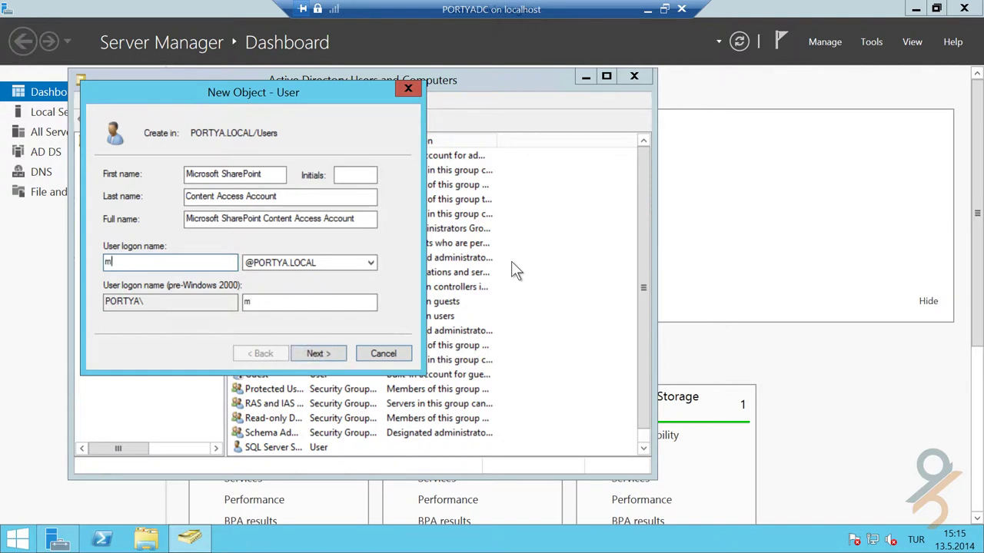
pyautogui.write('scaa')
pyautogui.click(321, 354)
# - Set and confirm the password as unchangeable and never-expiring, then finish creating the user
pyautogui.write('•••••')
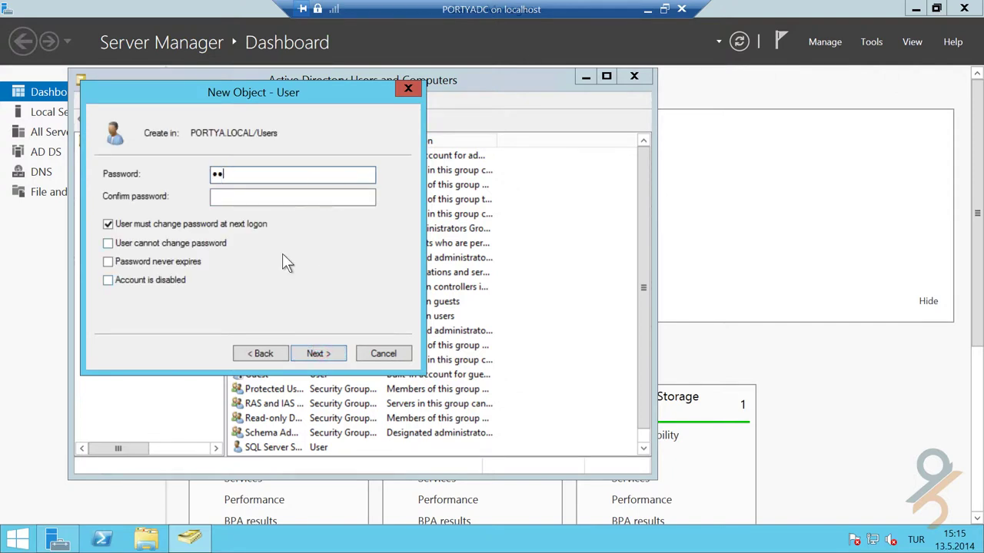
pyautogui.write('•••••')
pyautogui.press('Tab')
pyautogui.write('•••••')
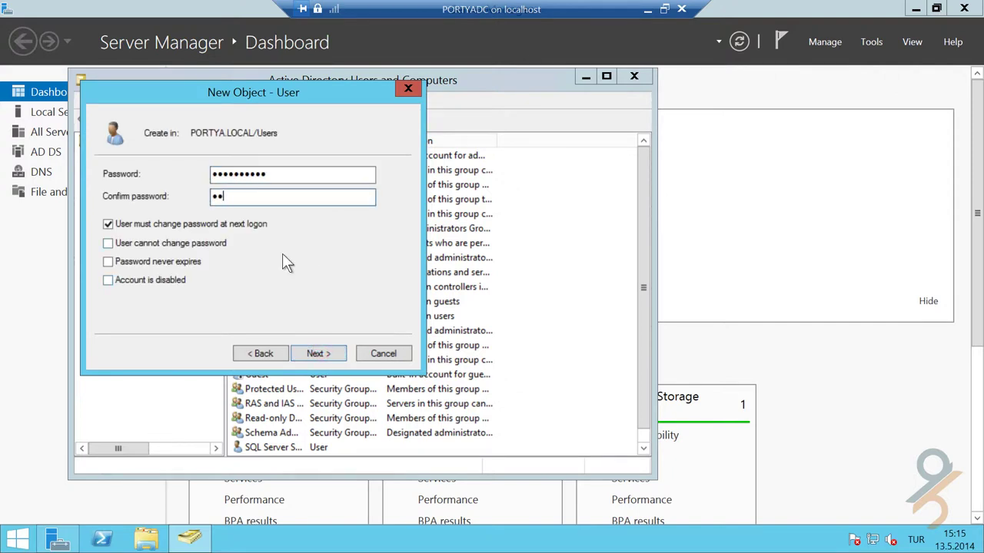
pyautogui.write('•••••')
pyautogui.press('Tab')
pyautogui.press('space')
pyautogui.press('Tab')
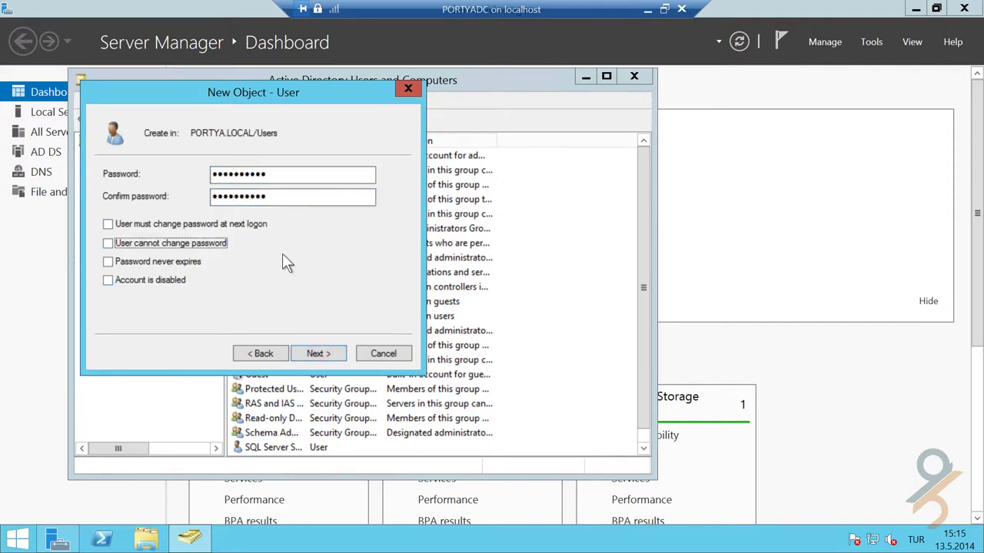
pyautogui.press('space')
pyautogui.press('Tab')
pyautogui.press('space')
pyautogui.click(317, 352)
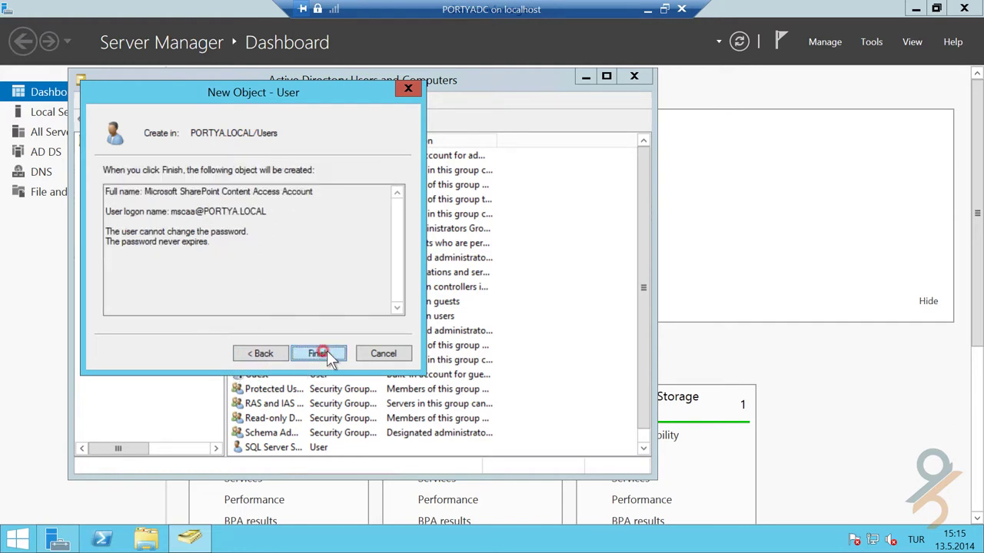
pyautogui.click(323, 353)
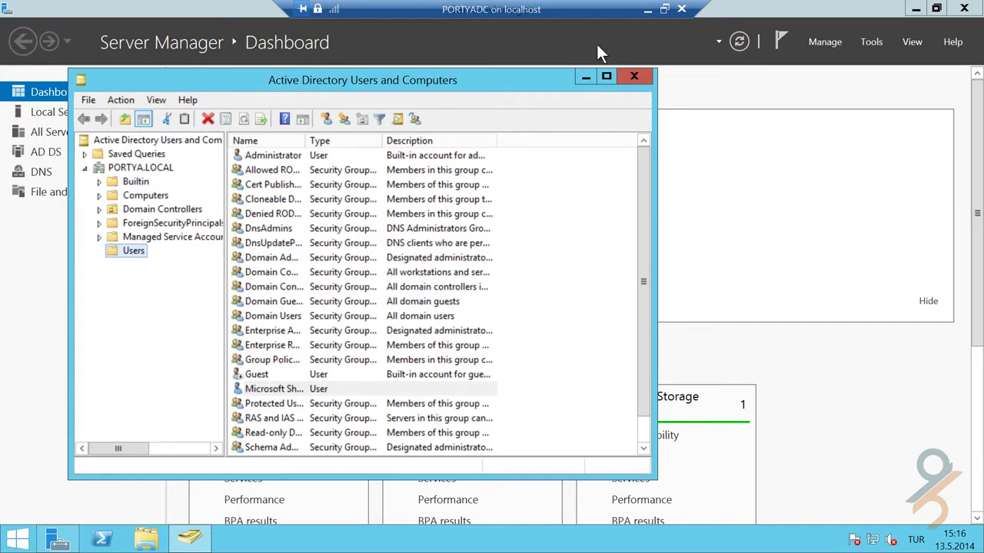
pyautogui.click(647, 10)
# - On PORTYASP, enter PORTYA\mscaa and its password as the database access account
pyautogui.moveTo(444, 538)
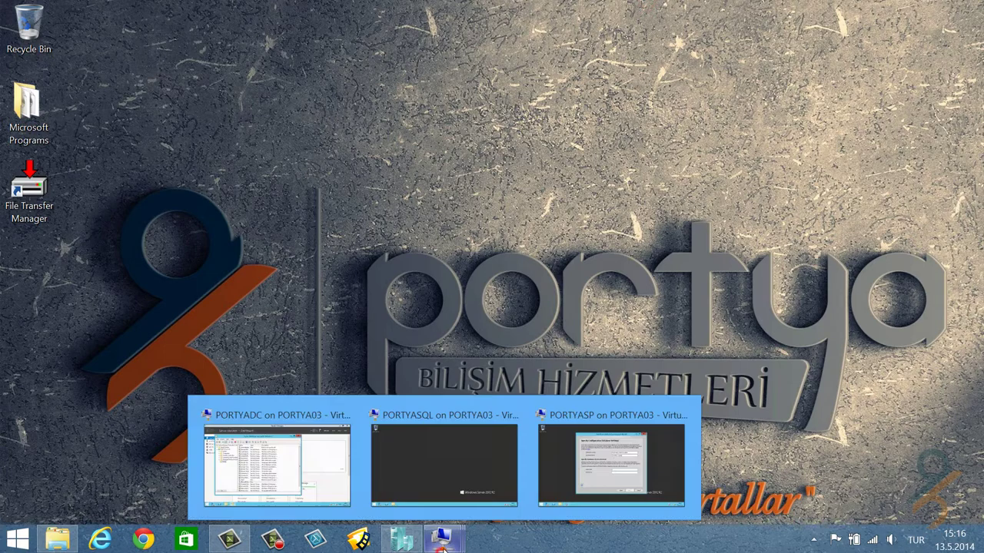
pyautogui.click(633, 458)
pyautogui.click(522, 305)
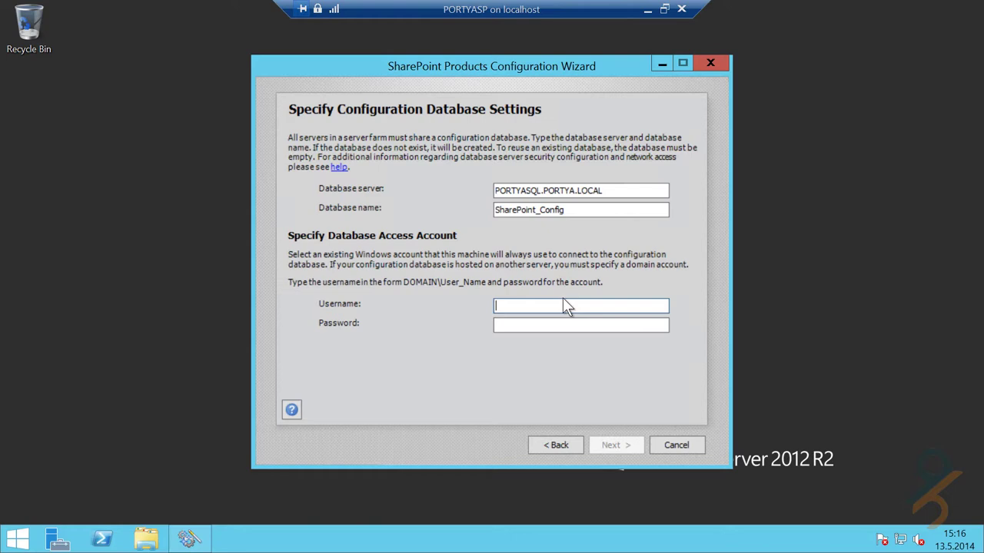
pyautogui.write('PORTYA\\mscaa')
pyautogui.press('Tab')
pyautogui.write('Pa$$w0rd')
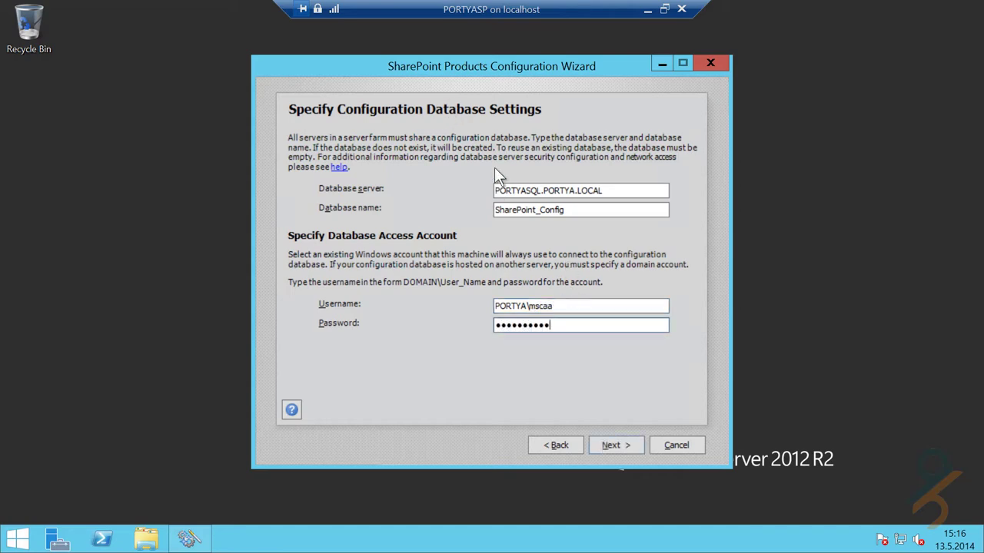
pyautogui.click(628, 436)
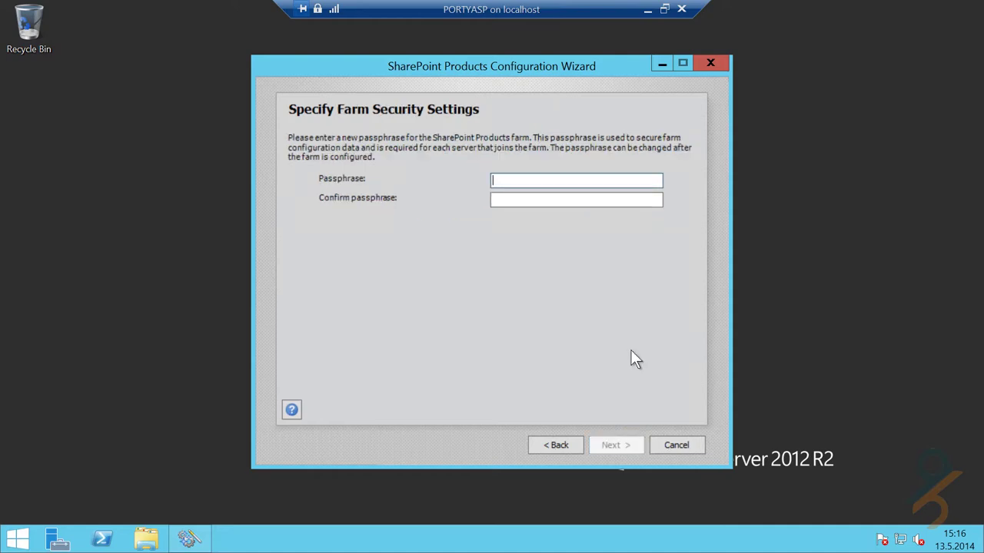
# - Type and confirm the farm passphrase and continue
pyautogui.click(521, 180)
pyautogui.write('••••••••••')
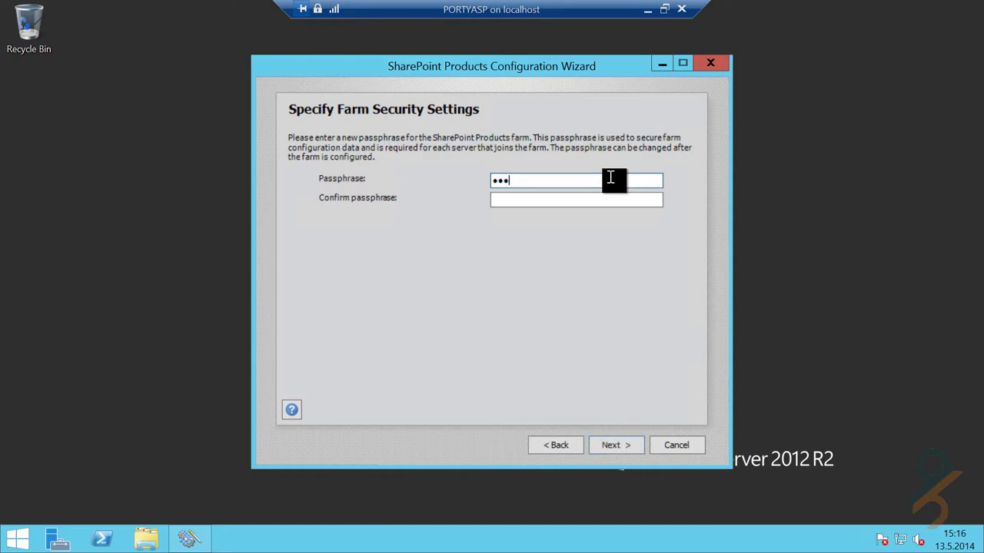
pyautogui.press('Tab')
pyautogui.write('••••••••••')
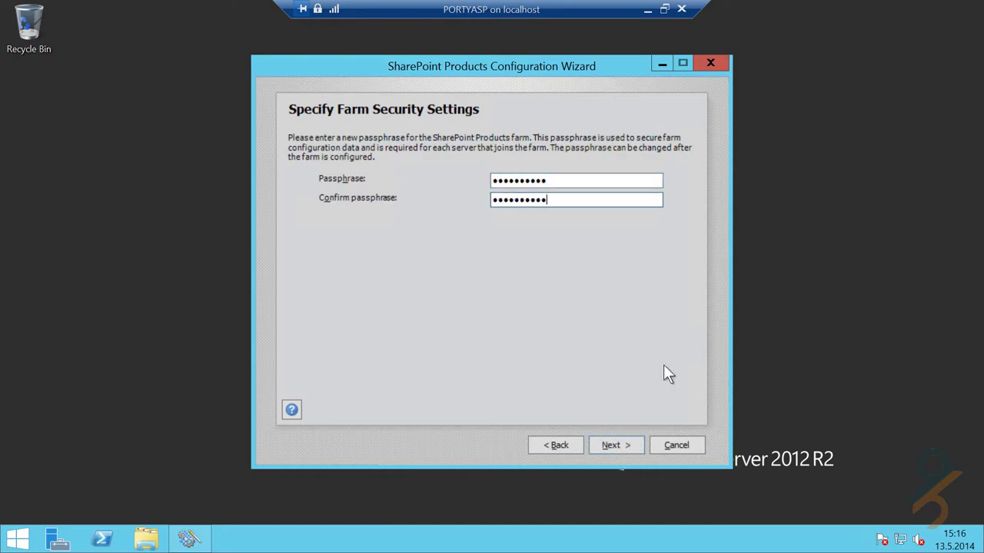
pyautogui.click(631, 443)
# - Set Central Administration to port 12345 with NTLM, apply the configuration, and finish the wizard
pyautogui.click(402, 191)
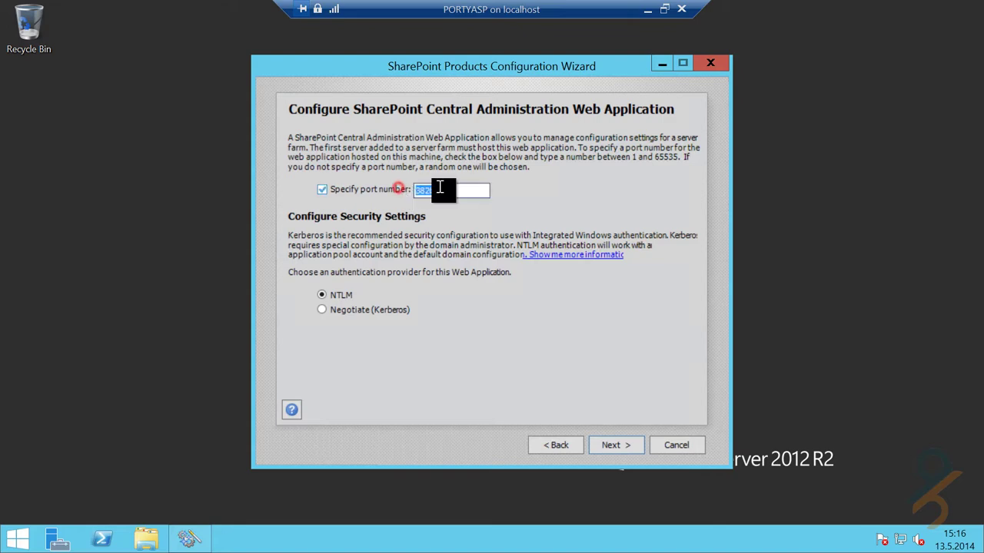
pyautogui.write('12345')
pyautogui.click(622, 441)
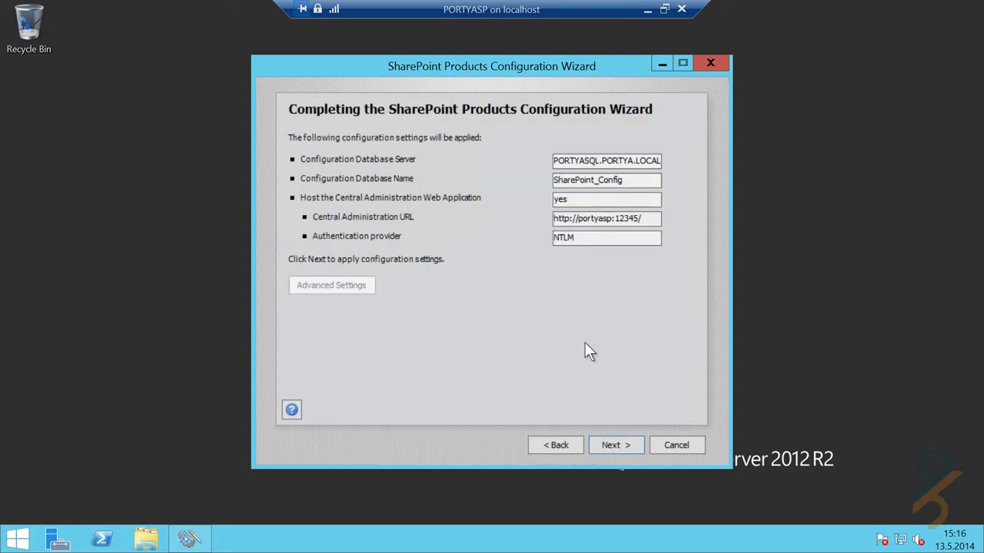
pyautogui.click(628, 444)
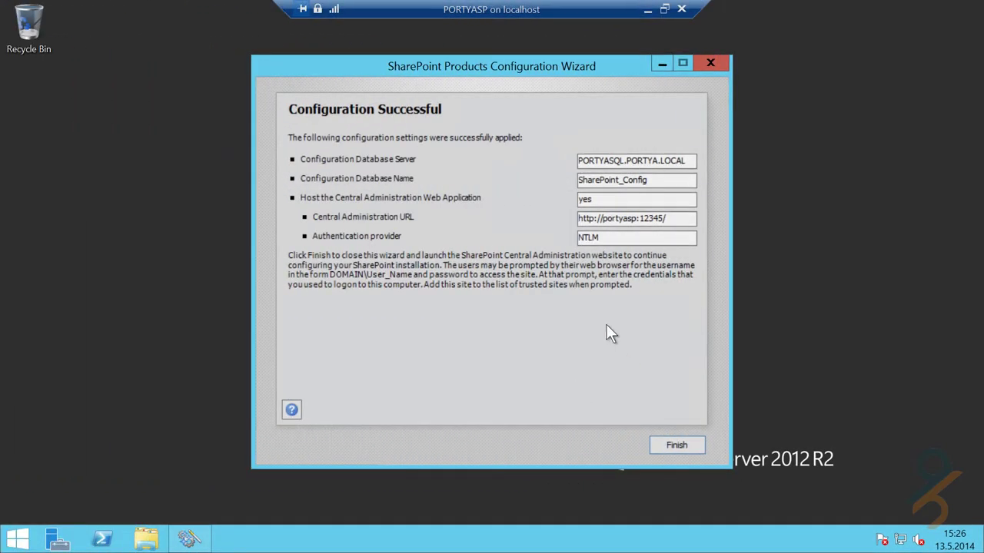
pyautogui.click(677, 446)
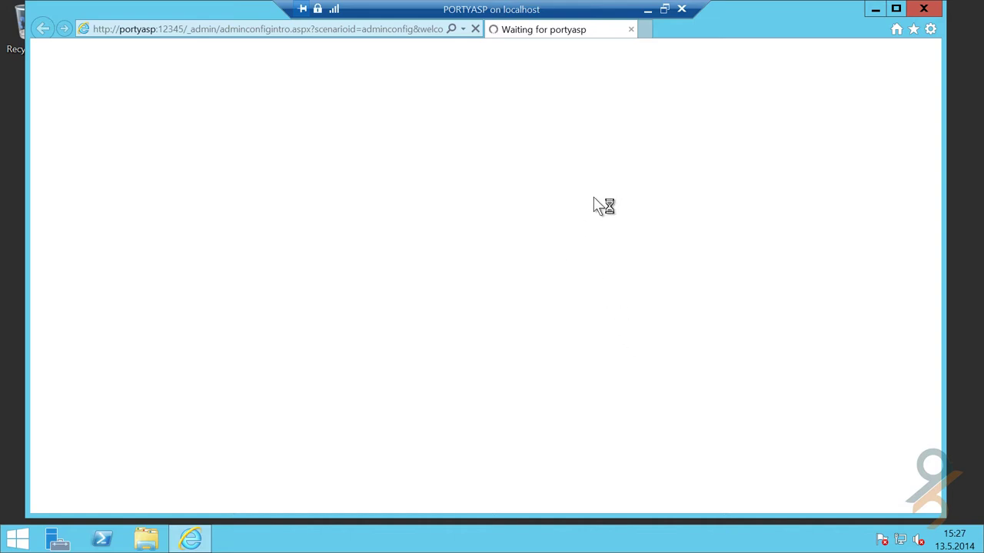
# - Select the Central Administration page address in the browser's address bar
pyautogui.click(390, 29)
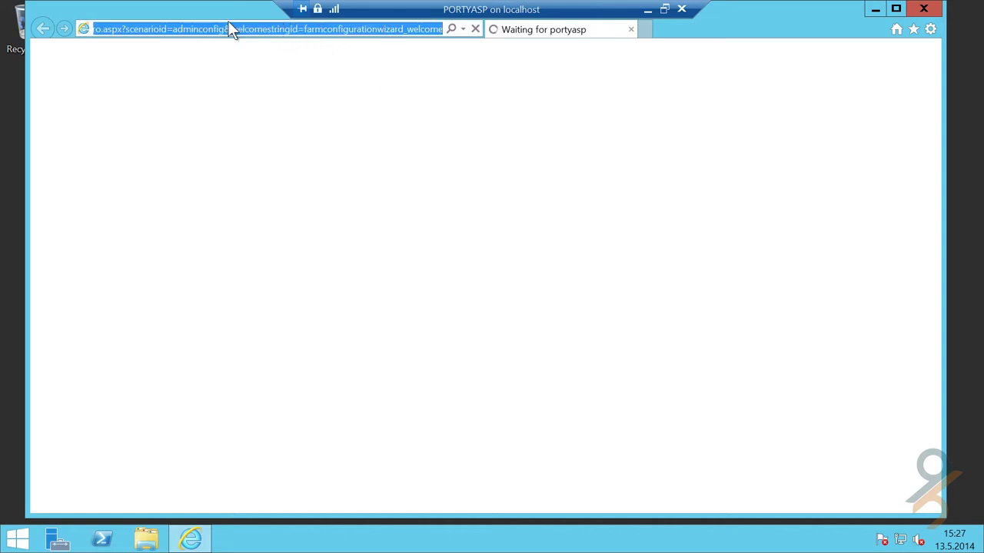
pyautogui.moveTo(303, 28); pyautogui.dragTo(405, 60)
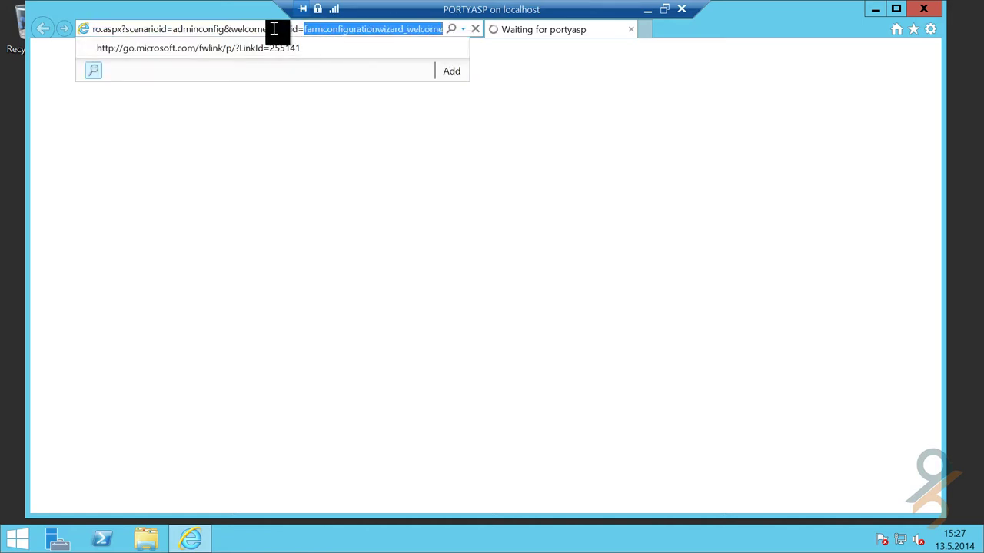
pyautogui.moveTo(176, 30); pyautogui.dragTo(526, 42)
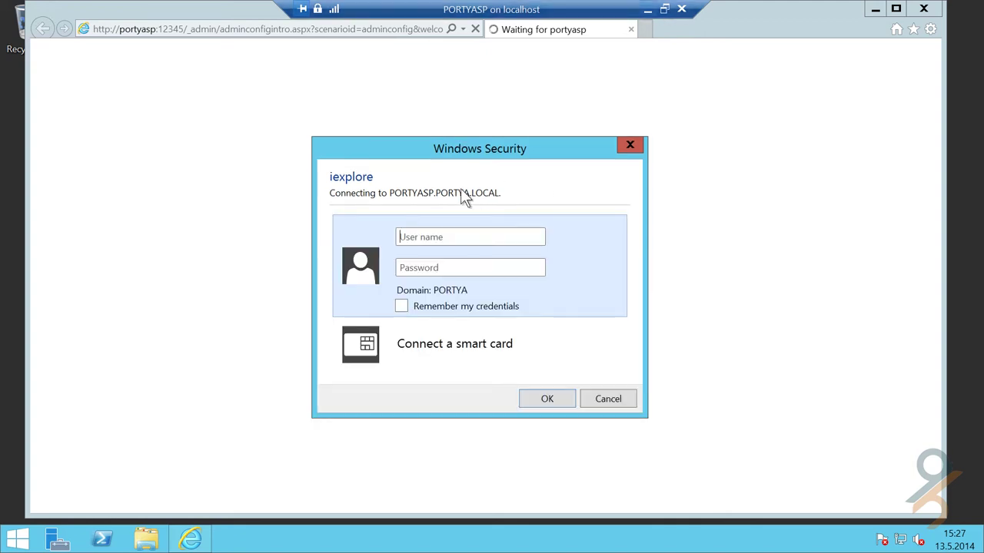
# - Sign in to Windows Security as PORTYA\administrator with the account password
pyautogui.click(461, 234)
pyautogui.write('PORTYA\\adminis')
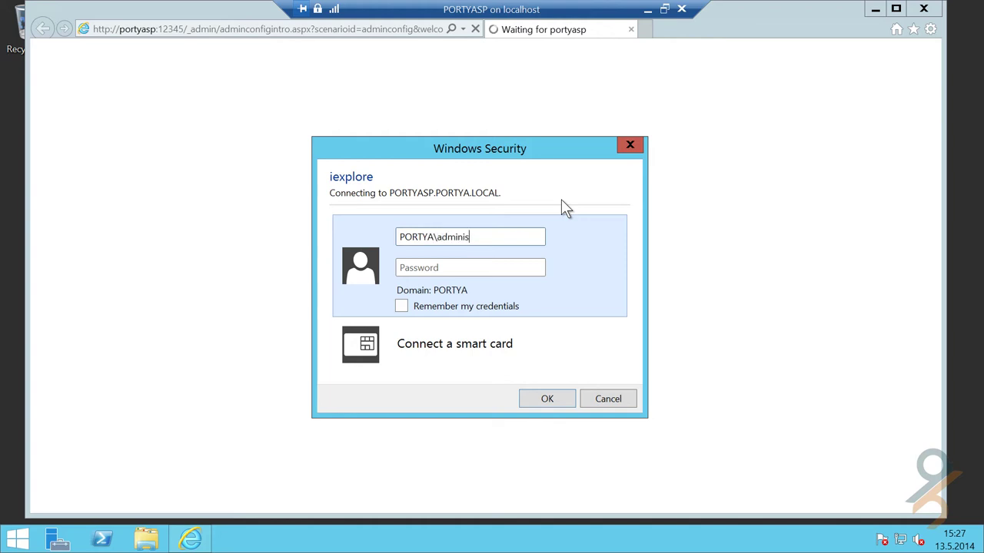
pyautogui.write('trator')
pyautogui.press('Tab')
pyautogui.write('********')
pyautogui.press('Return')
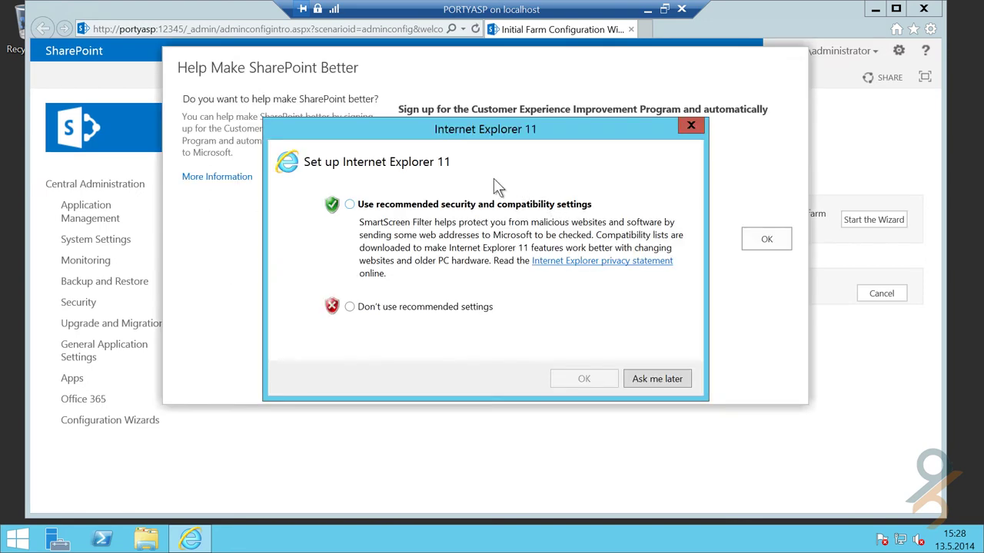
# - Accept the recommended browser settings and decline the SharePoint improvement program
pyautogui.click(457, 202)
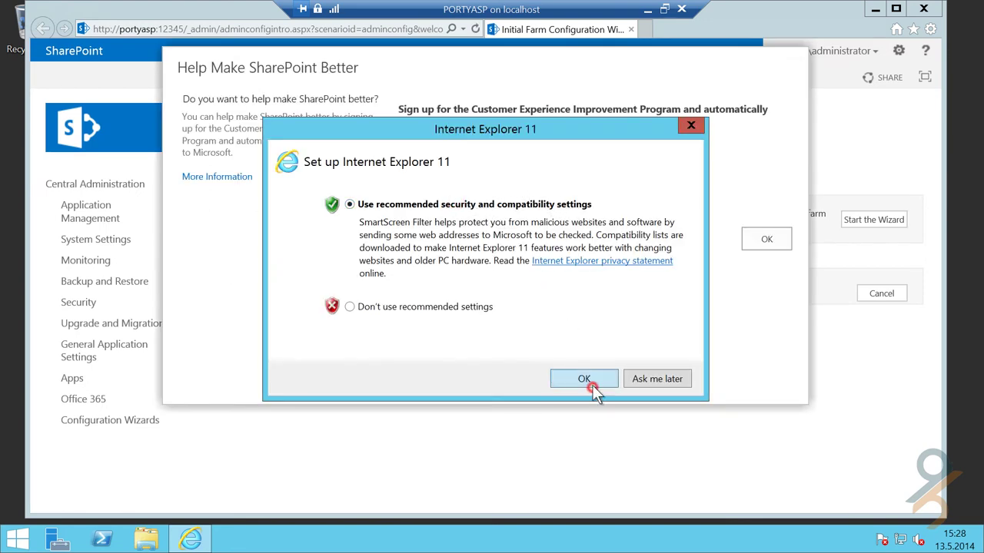
pyautogui.click(590, 381)
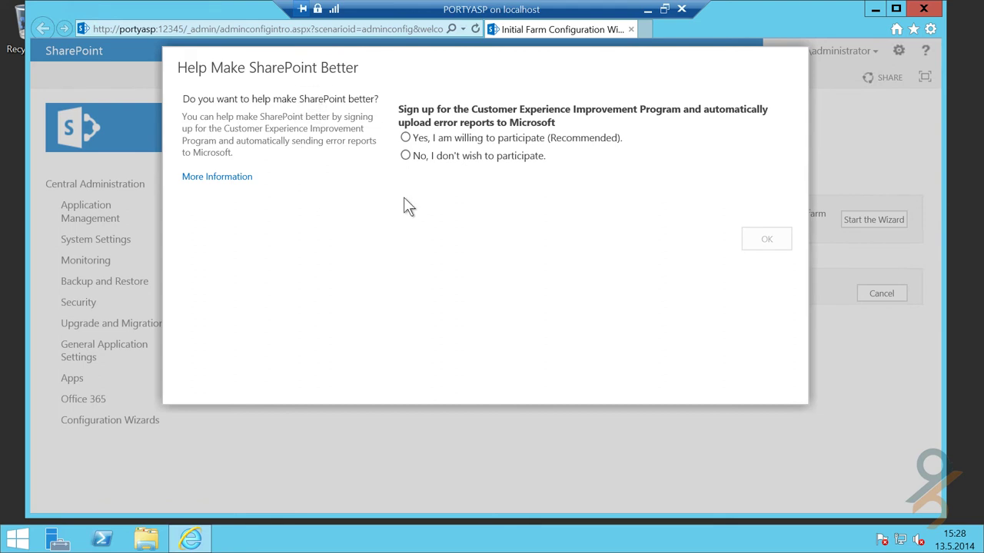
pyautogui.click(406, 156)
pyautogui.click(763, 242)
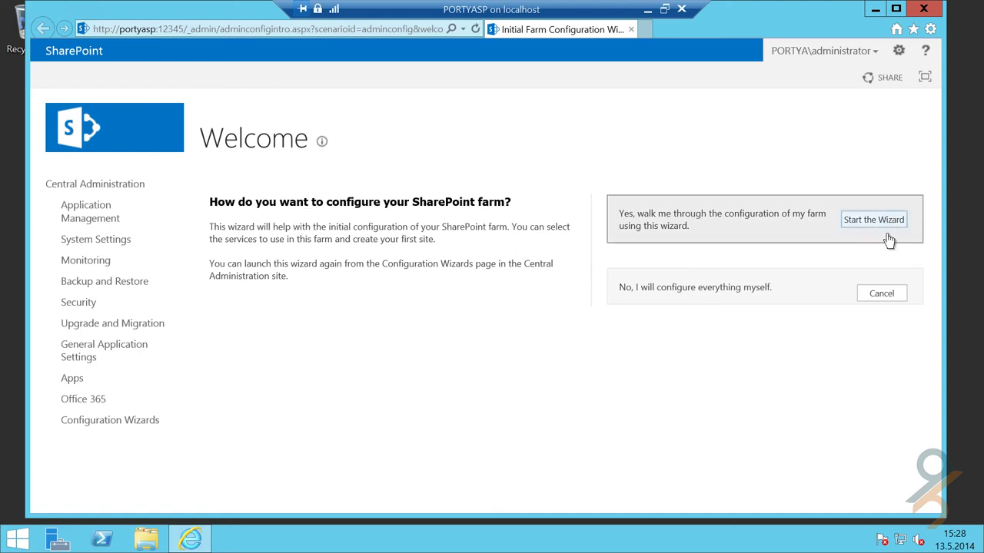
# - Cancel the farm configuration wizard and maximize the Internet Explorer window
pyautogui.click(881, 294)
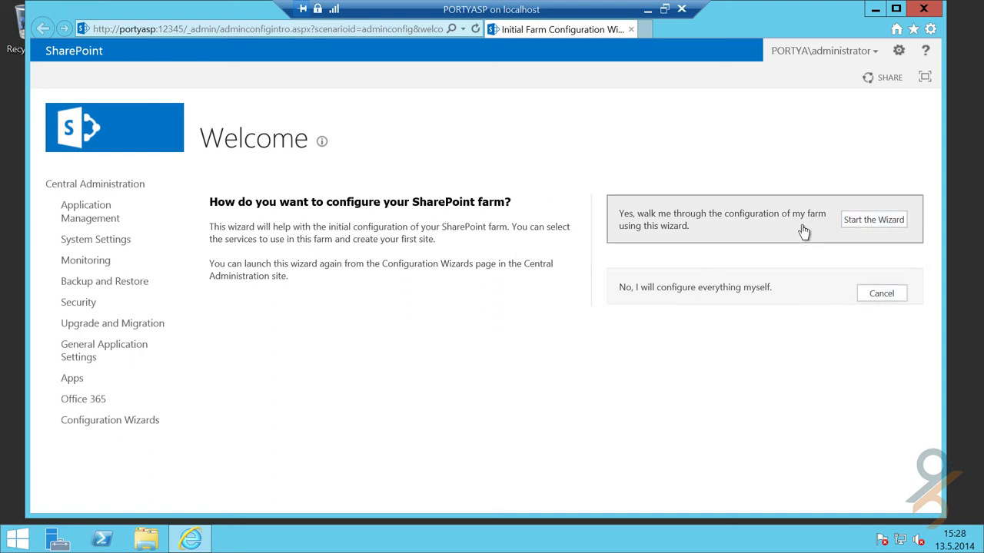
pyautogui.click(886, 295)
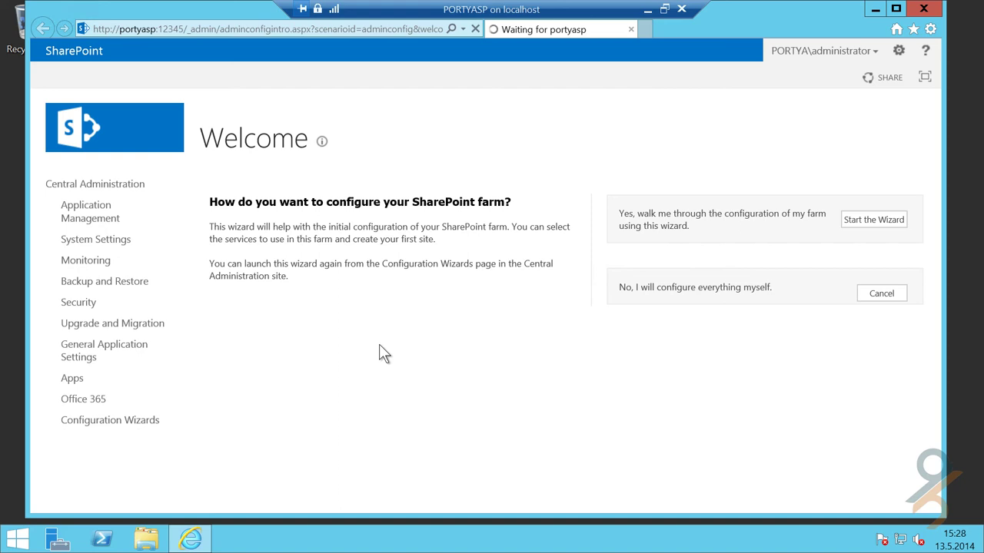
pyautogui.doubleClick(790, 16)
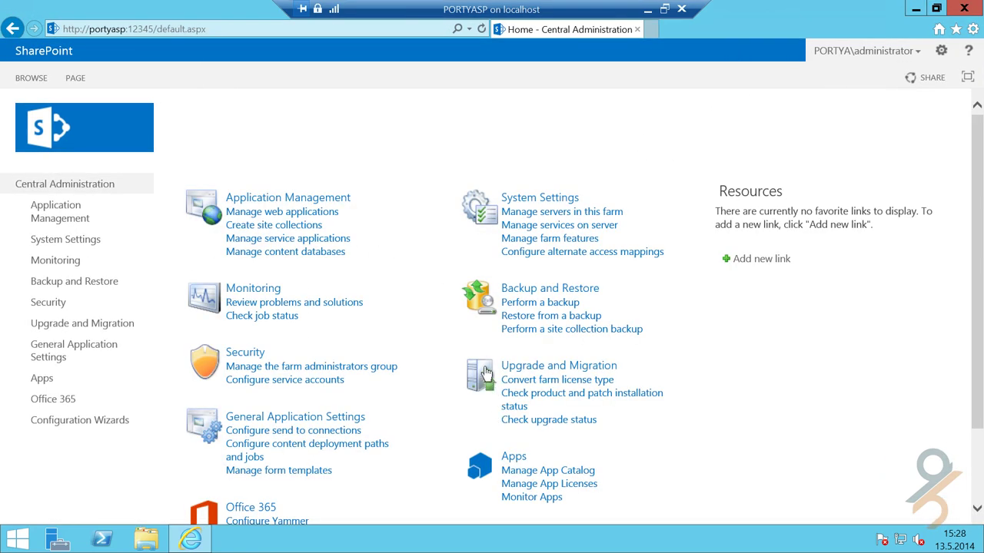